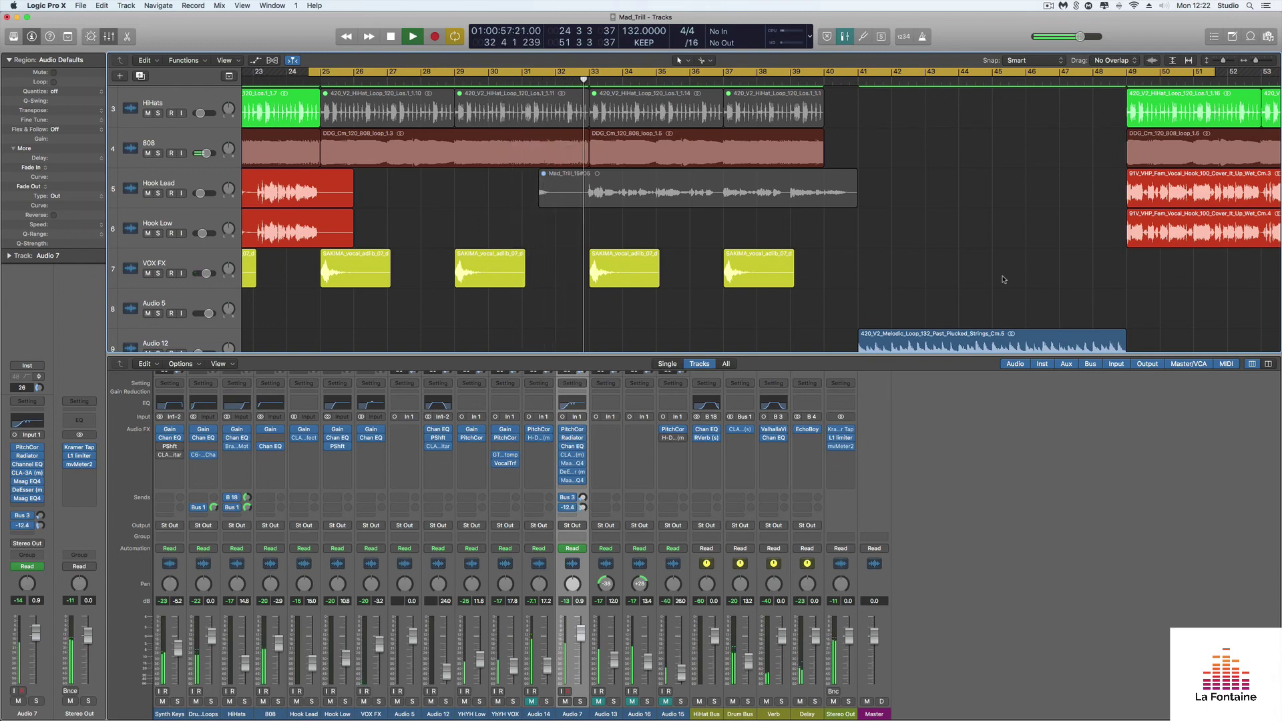
# - Bypass the whole chain of insert effects on the Audio 7 channel and play back the dry vocal
pyautogui.press('space')
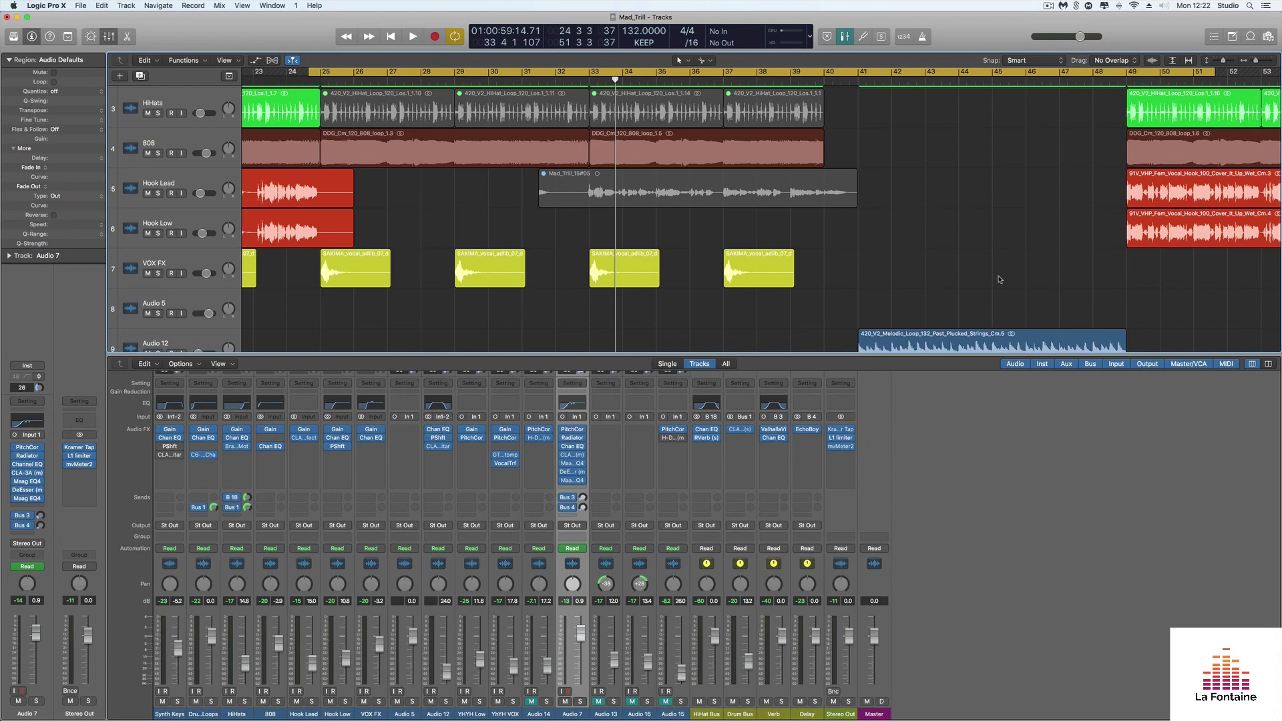
pyautogui.moveTo(562, 430); pyautogui.dragTo(562, 506)
pyautogui.press('space')
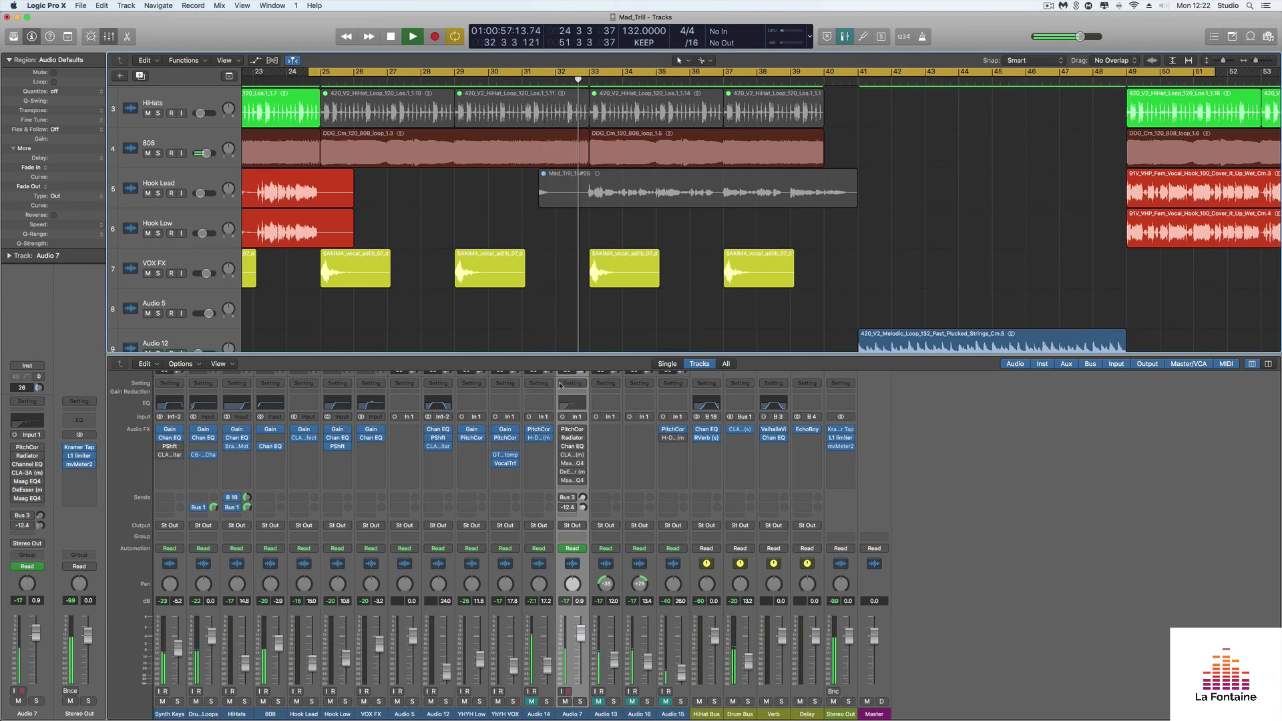
pyautogui.press('space')
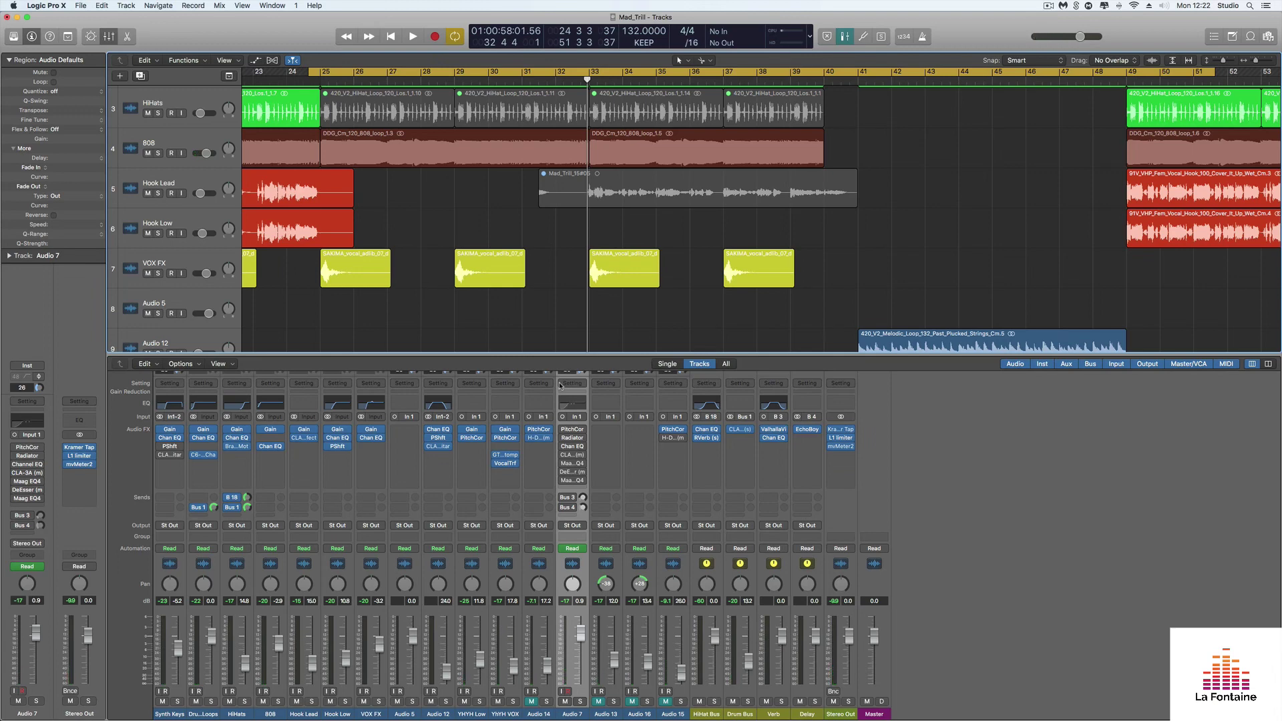
# - Open Pitch Correction on the Audio 7 channel, raise its Response slightly and switch the effect on
pyautogui.click(572, 429)
pyautogui.moveTo(482, 131); pyautogui.dragTo(600, 201)
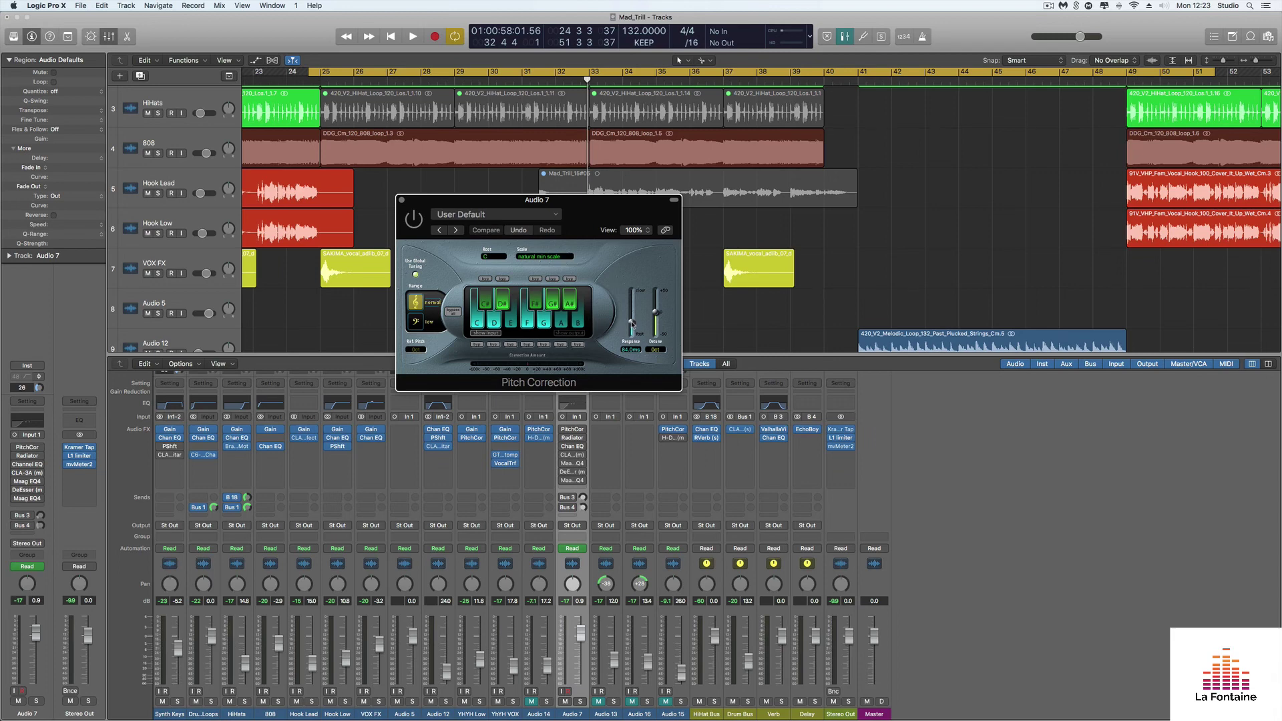
pyautogui.moveTo(632, 324); pyautogui.dragTo(633, 319)
pyautogui.click(540, 259)
pyautogui.click(541, 260)
pyautogui.click(412, 225)
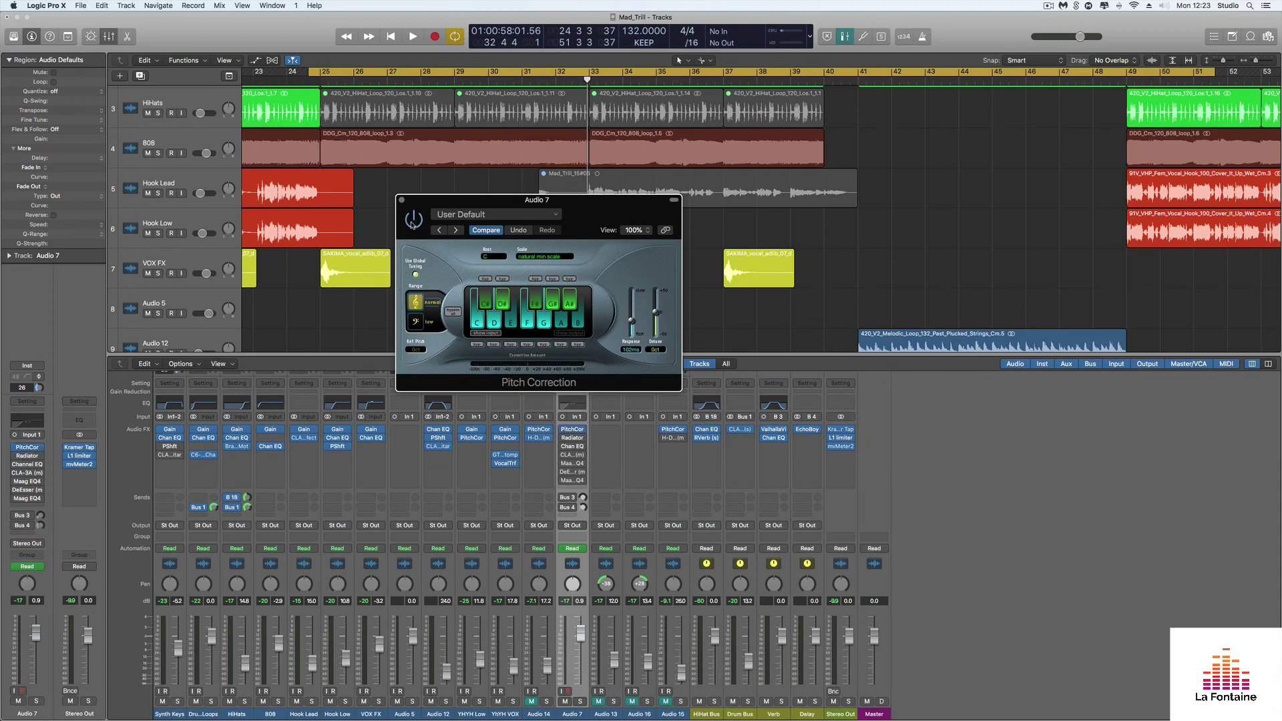
# - While playing the vocal, raise the Pitch Correction response time further and set the range to Low
pyautogui.moveTo(497, 203); pyautogui.dragTo(592, 198)
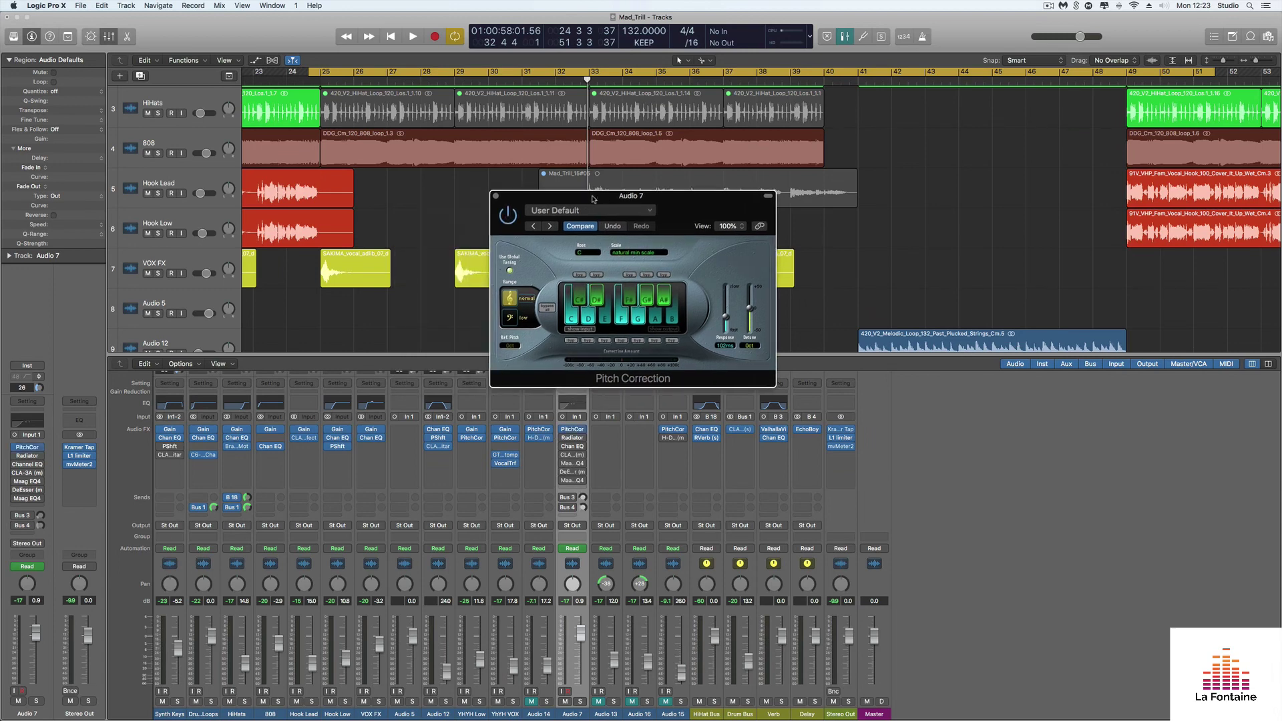
pyautogui.press('space')
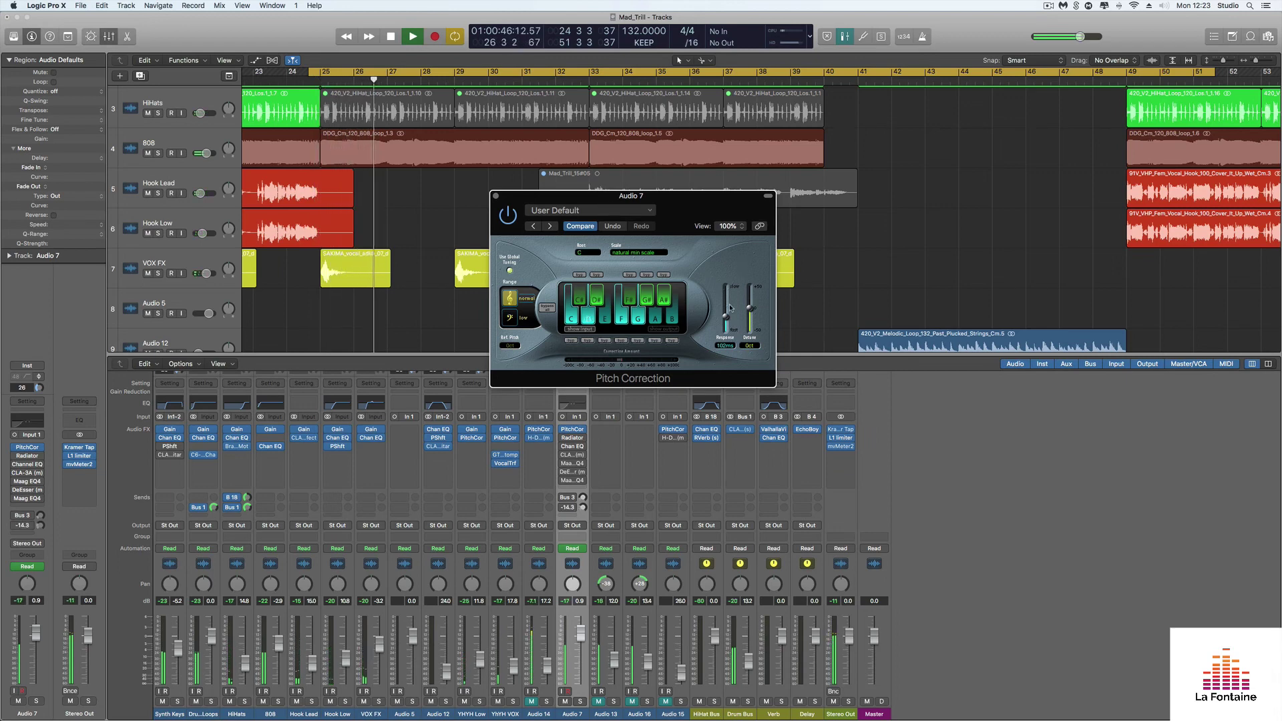
pyautogui.moveTo(726, 319)
pyautogui.mouseDown()
pyautogui.moveTo(726, 339)
pyautogui.moveTo(728, 309)
pyautogui.mouseUp()
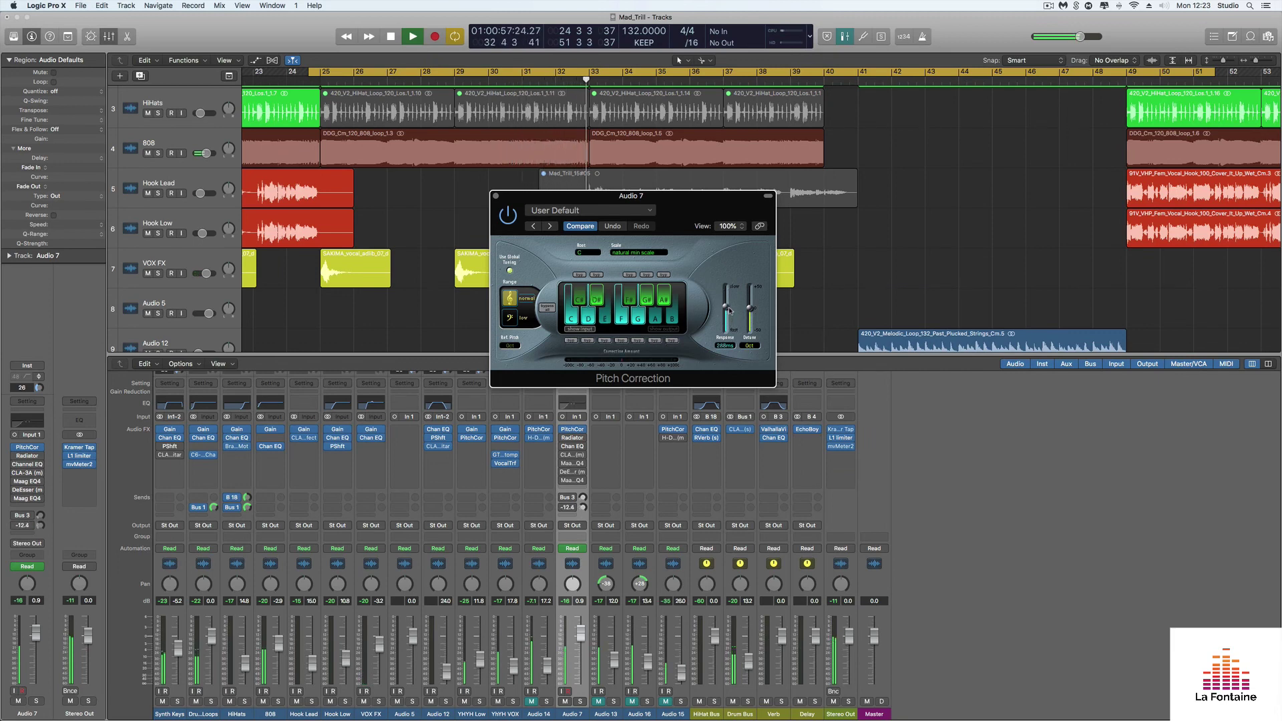
pyautogui.click(514, 318)
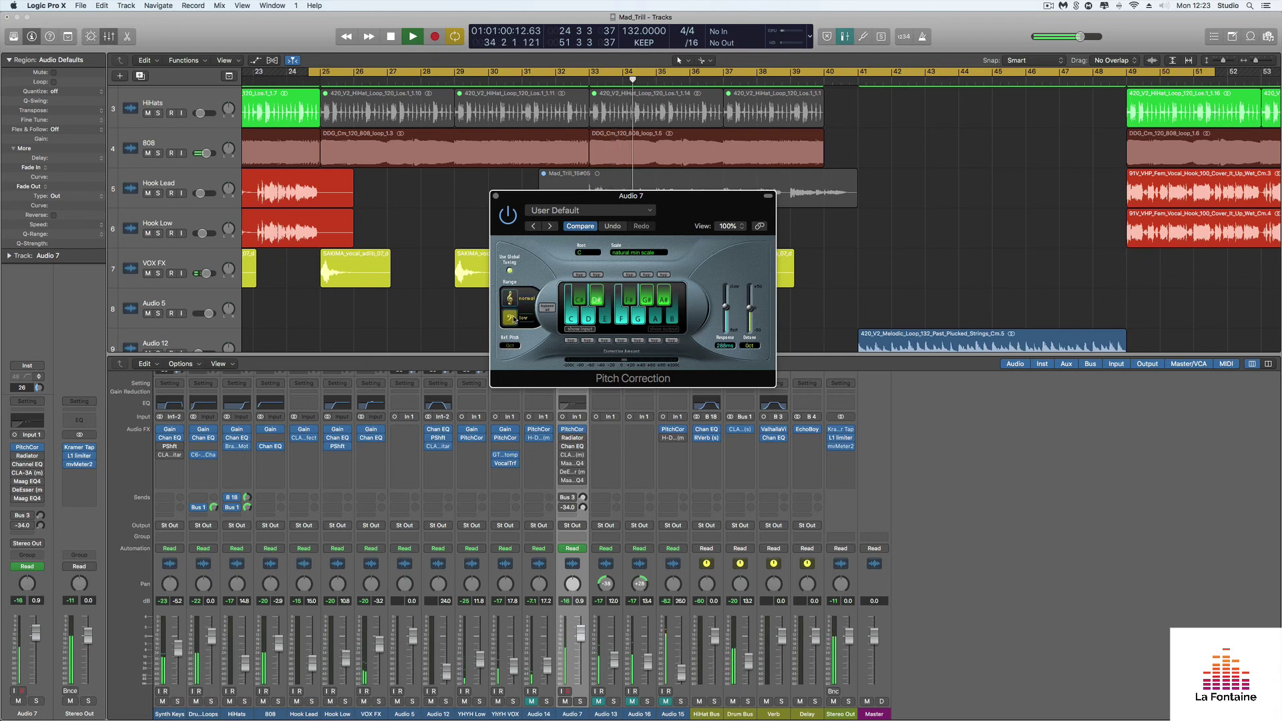
pyautogui.press('space')
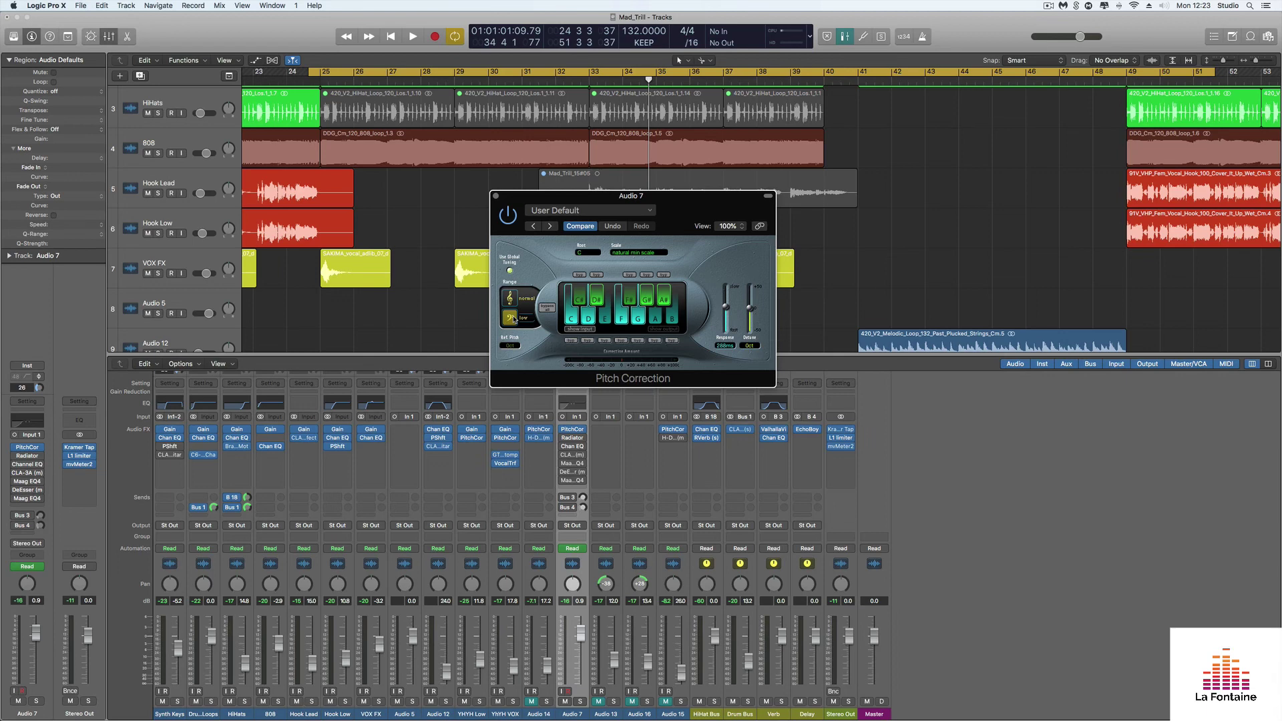
# - Open the active Radiator on Audio 7 and review its presets, keeping Vocal Warmer
pyautogui.click(572, 438)
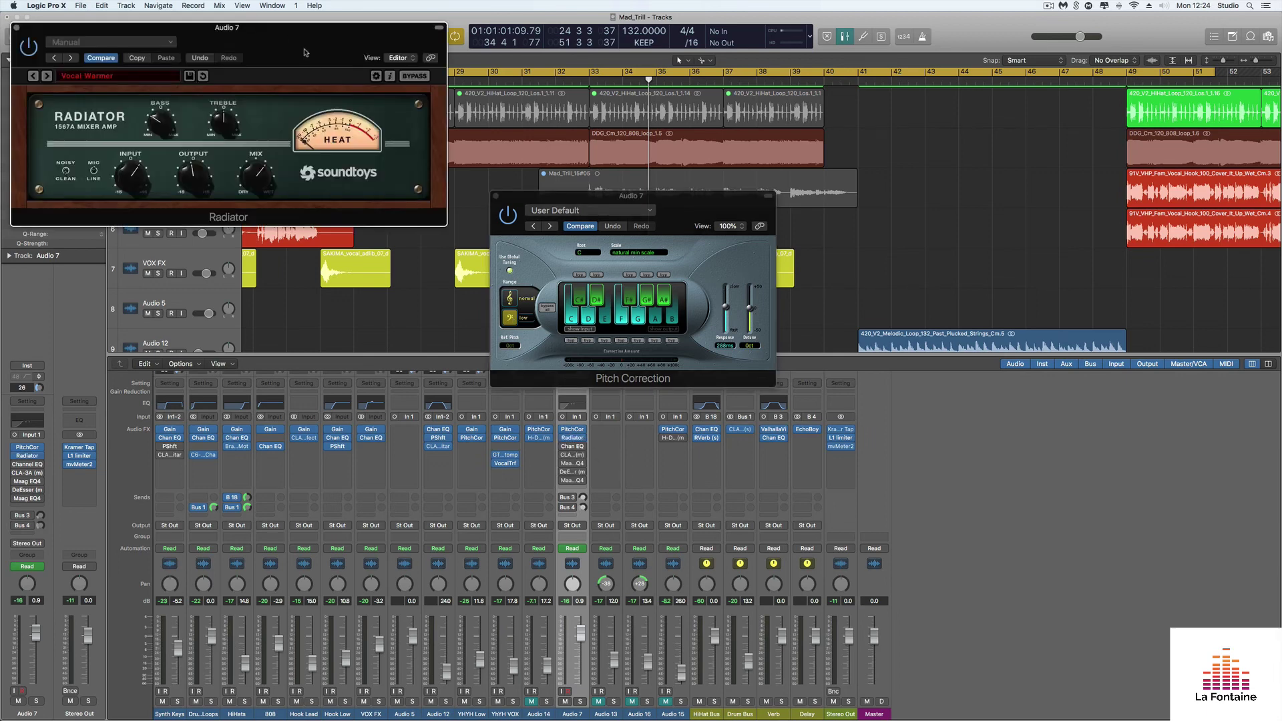
pyautogui.moveTo(292, 32); pyautogui.dragTo(908, 364)
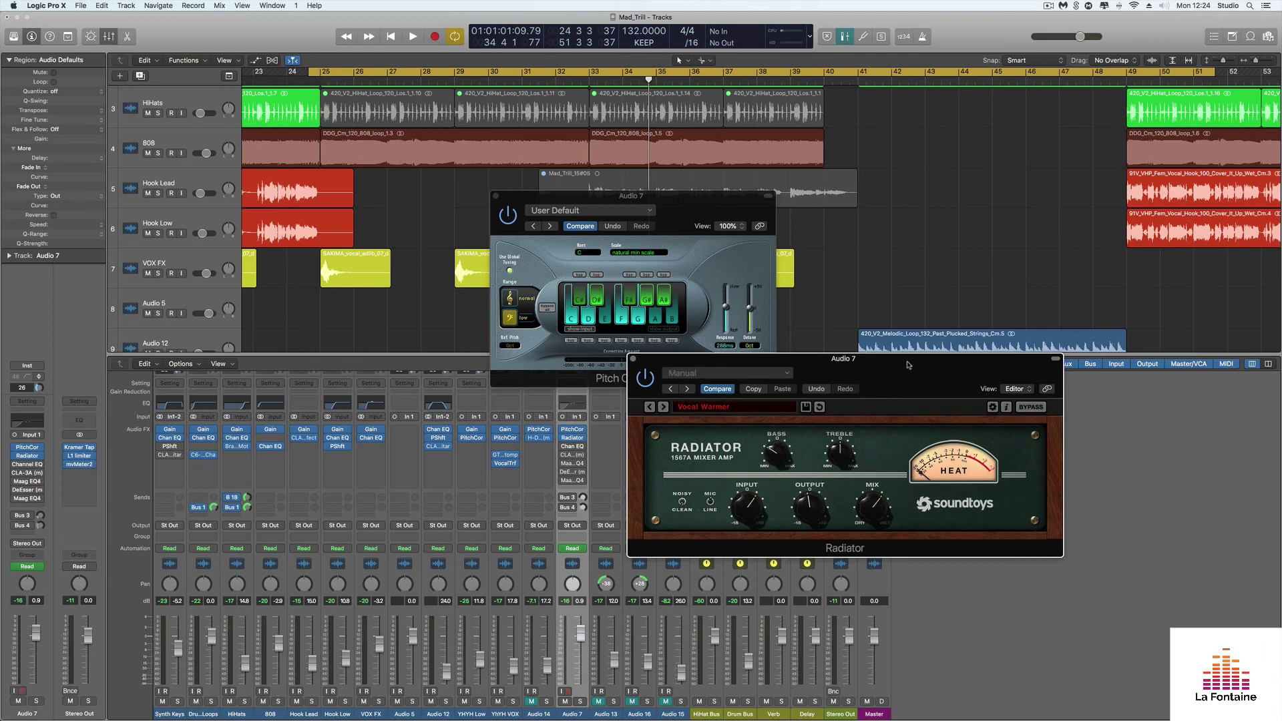
pyautogui.moveTo(892, 362); pyautogui.dragTo(805, 334)
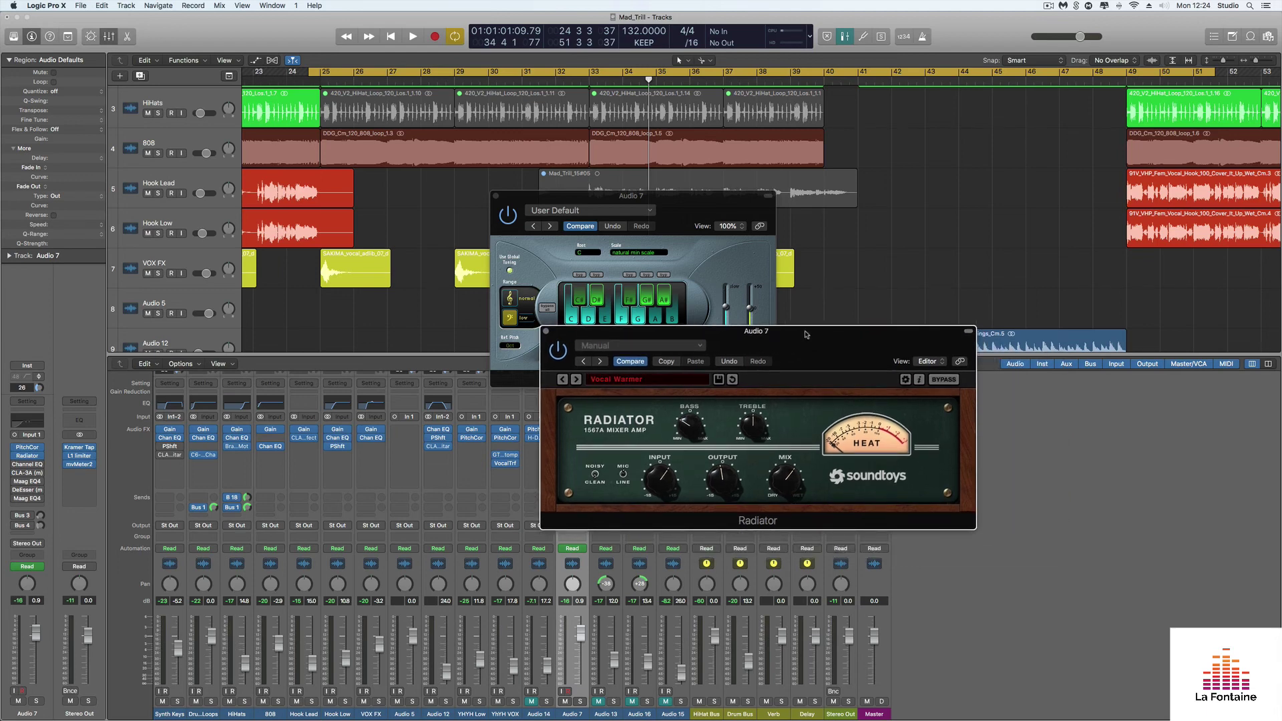
pyautogui.moveTo(806, 334); pyautogui.dragTo(752, 321)
pyautogui.click(588, 365)
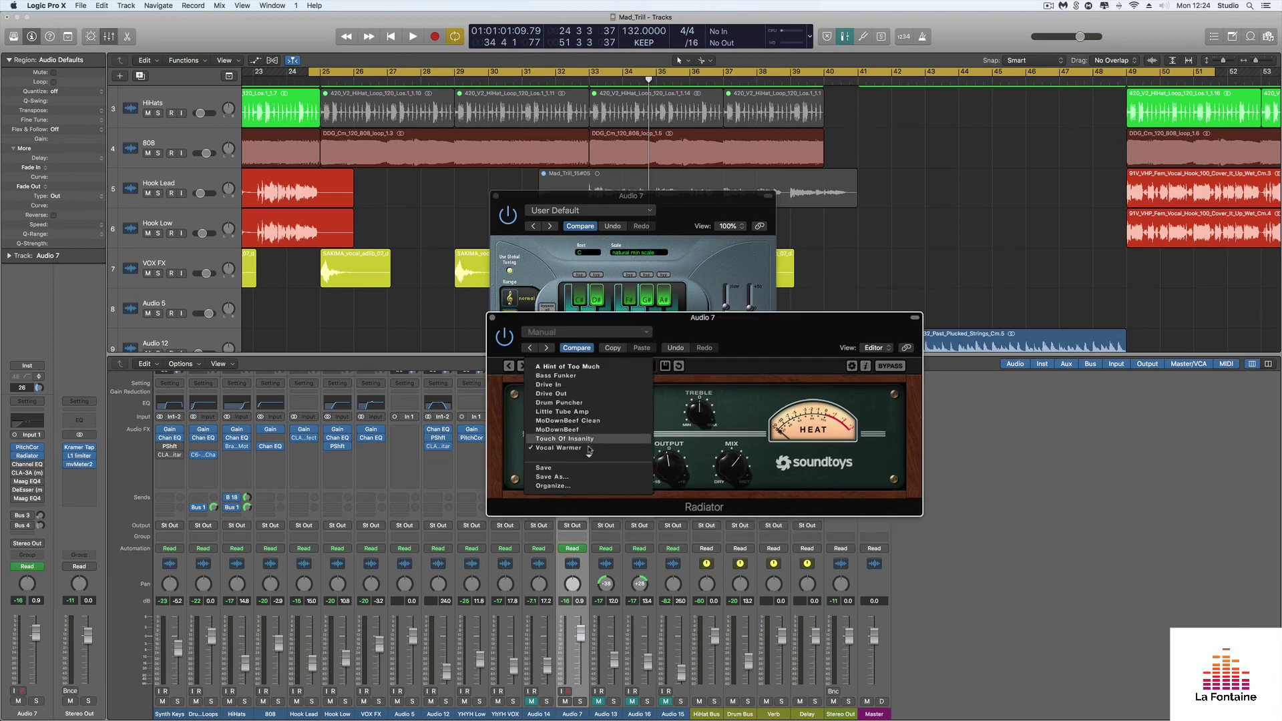
pyautogui.click(754, 412)
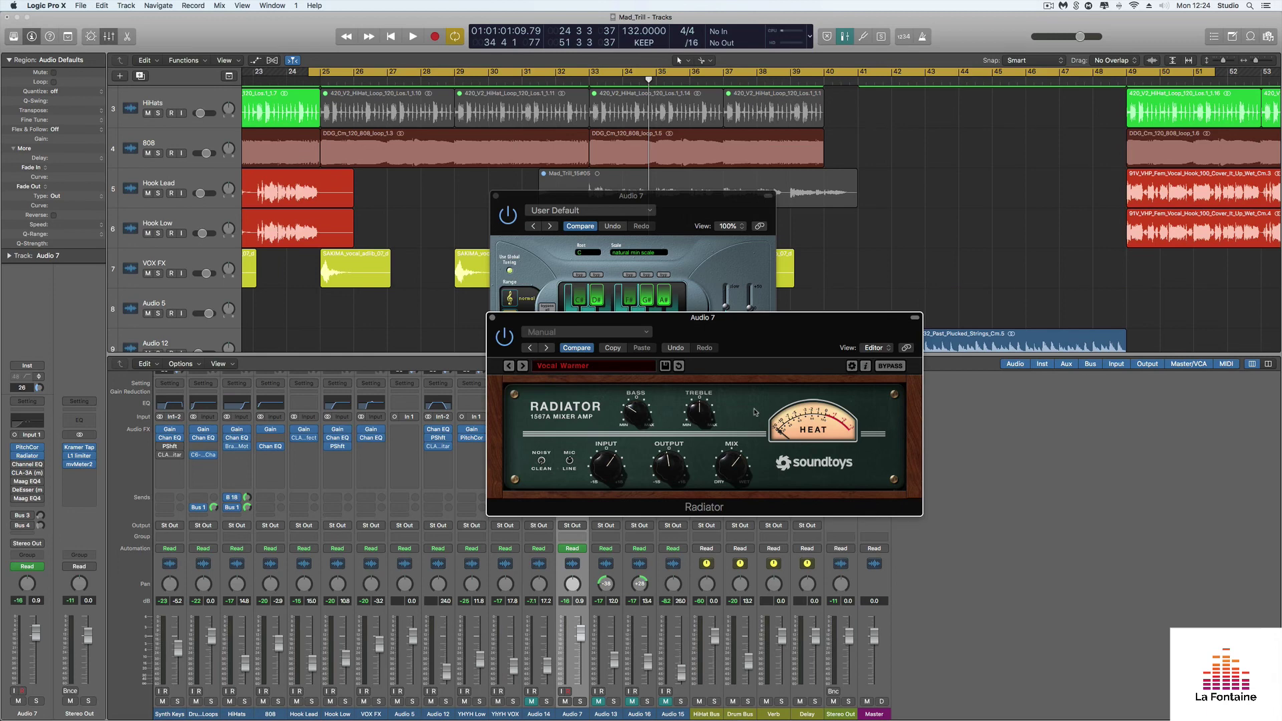
# - Play the vocal through Radiator and move its window clear of the Audio 7 inserts
pyautogui.moveTo(513, 320); pyautogui.dragTo(414, 253)
pyautogui.press('space')
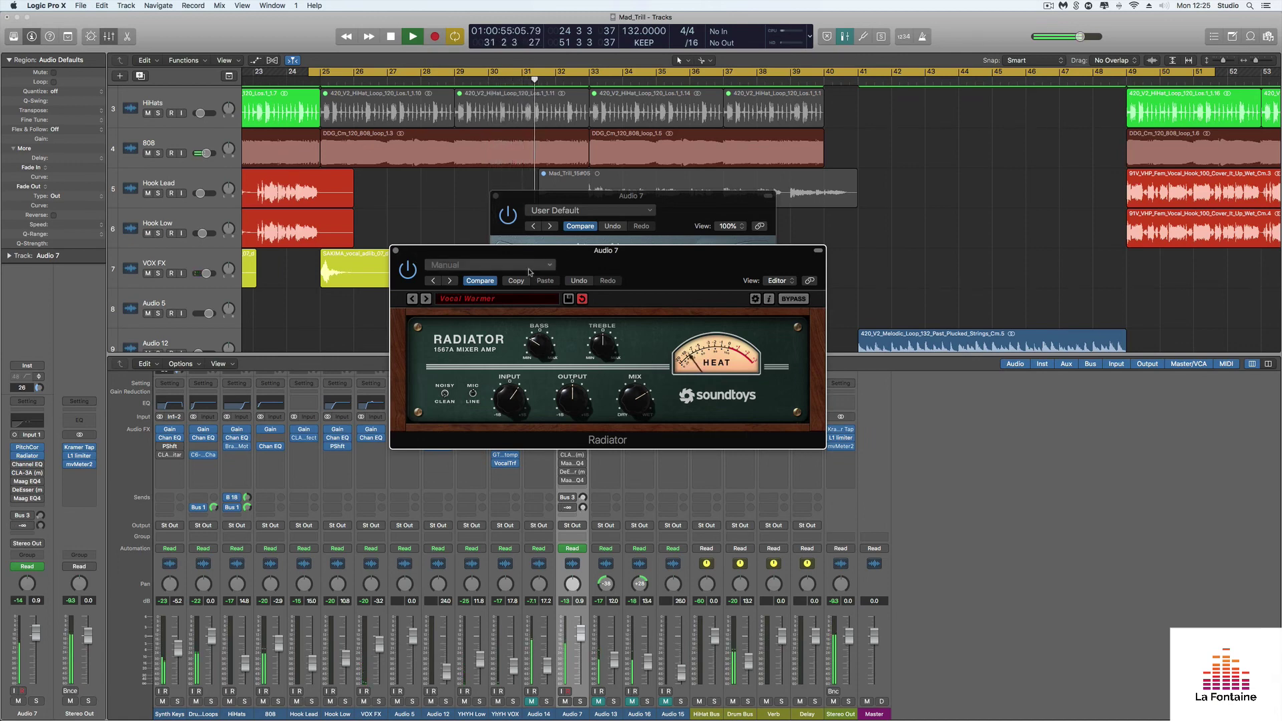
pyautogui.press('space')
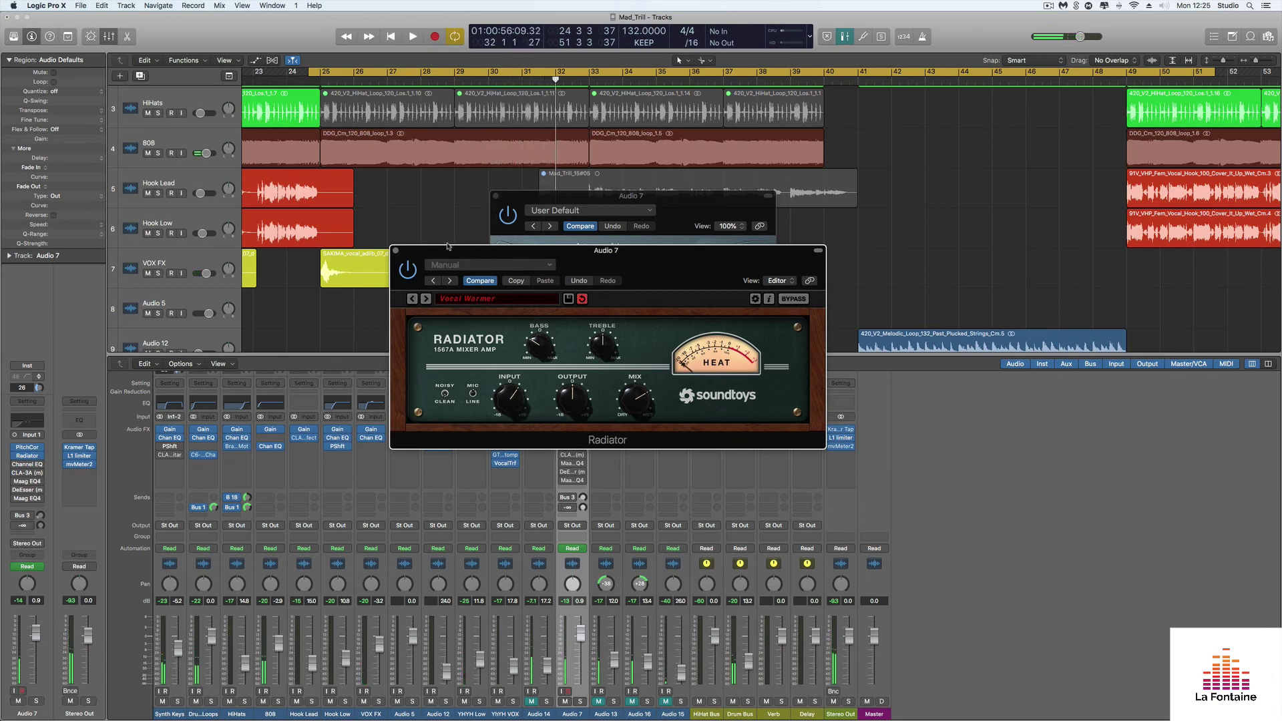
pyautogui.moveTo(449, 248); pyautogui.dragTo(681, 197)
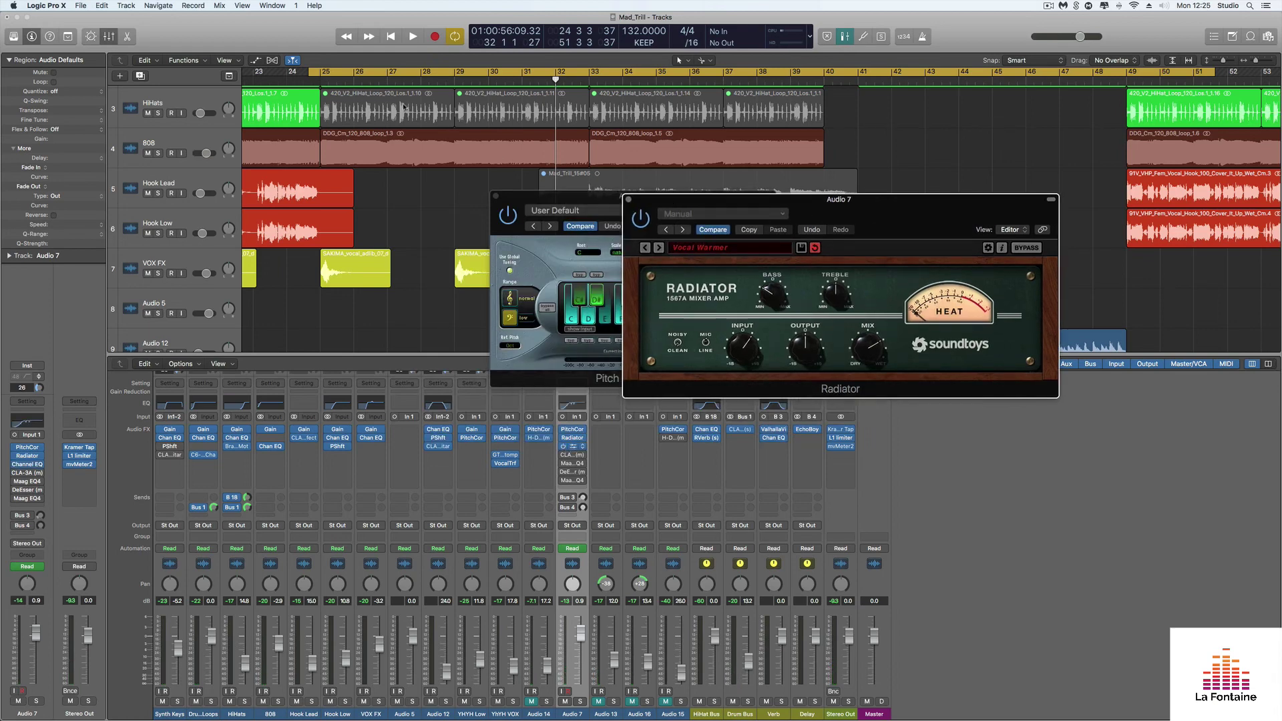
# - In the Audio 7 Channel EQ, move the -4.5 dB cut to 510 Hz and the -4.0 dB cut to 1000 Hz
pyautogui.click(572, 403)
pyautogui.moveTo(378, 36); pyautogui.dragTo(759, 275)
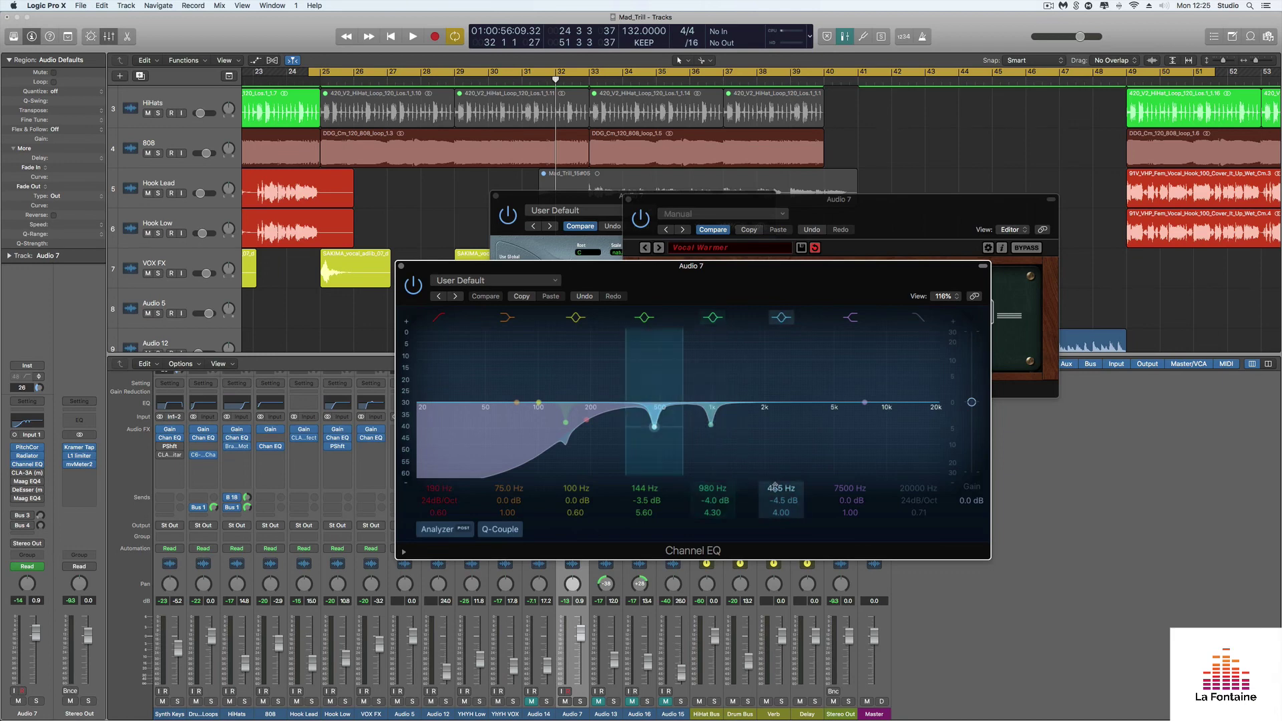
pyautogui.moveTo(654, 427); pyautogui.dragTo(661, 426)
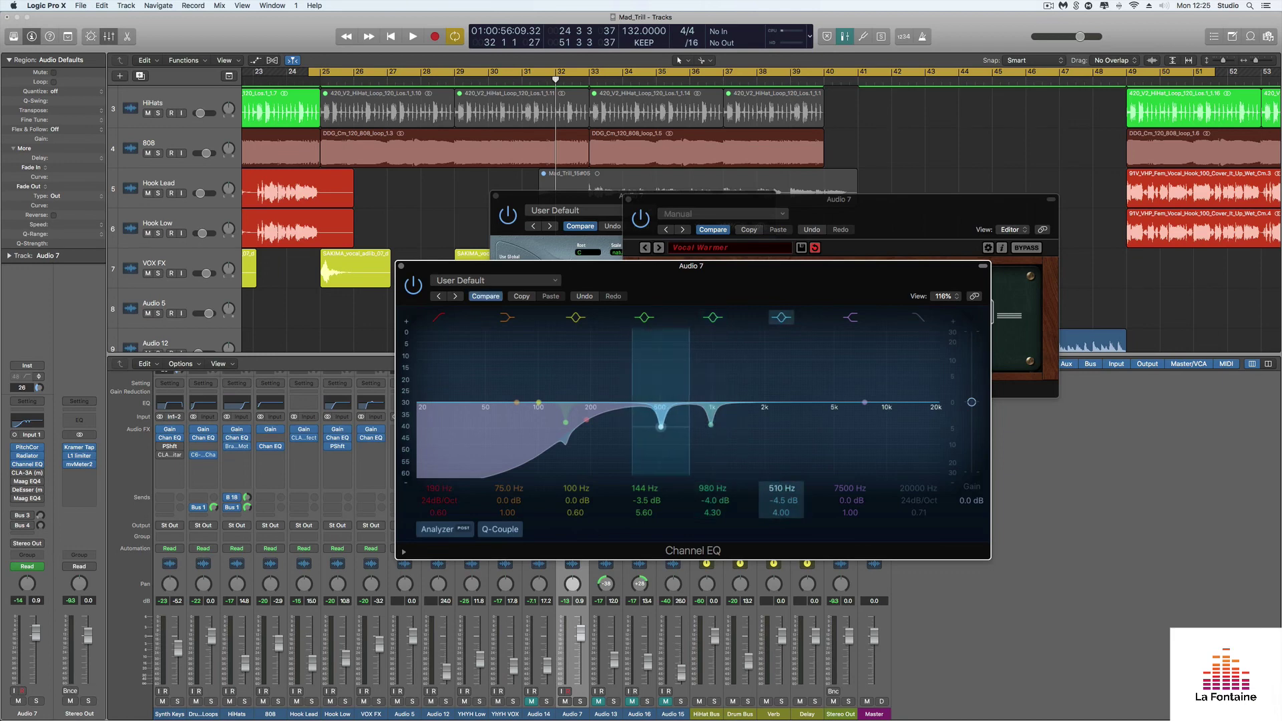
pyautogui.click(774, 489)
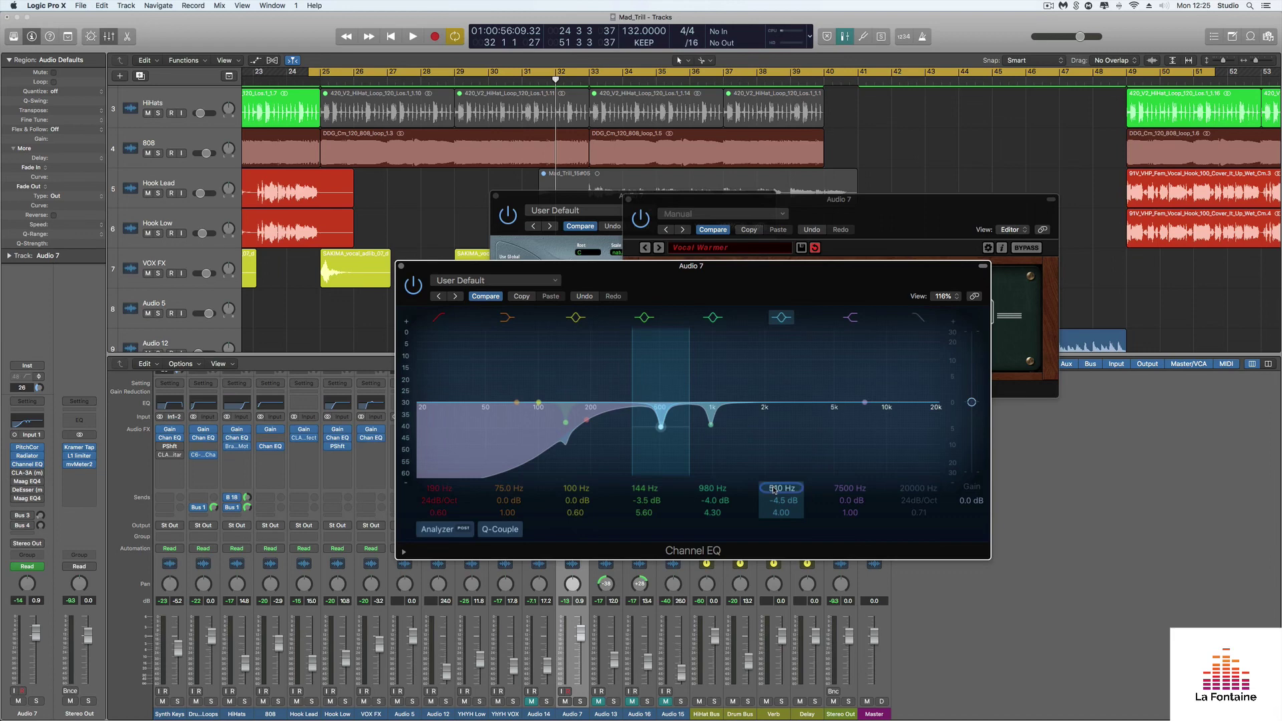
pyautogui.click(710, 426)
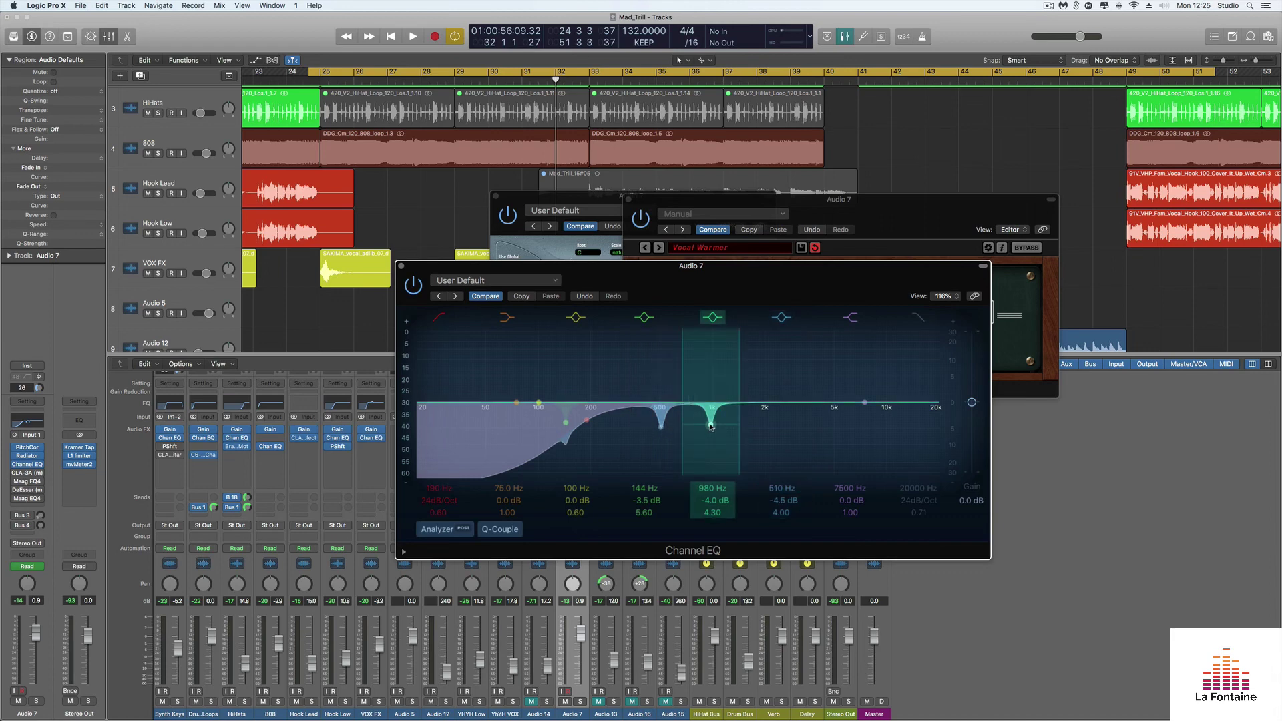
pyautogui.moveTo(710, 427); pyautogui.dragTo(712, 427)
pyautogui.click(401, 266)
# - Switch on the CLA compressor on Audio 7 and play the vocal while watching the Channel EQ analyzer
pyautogui.click(564, 455)
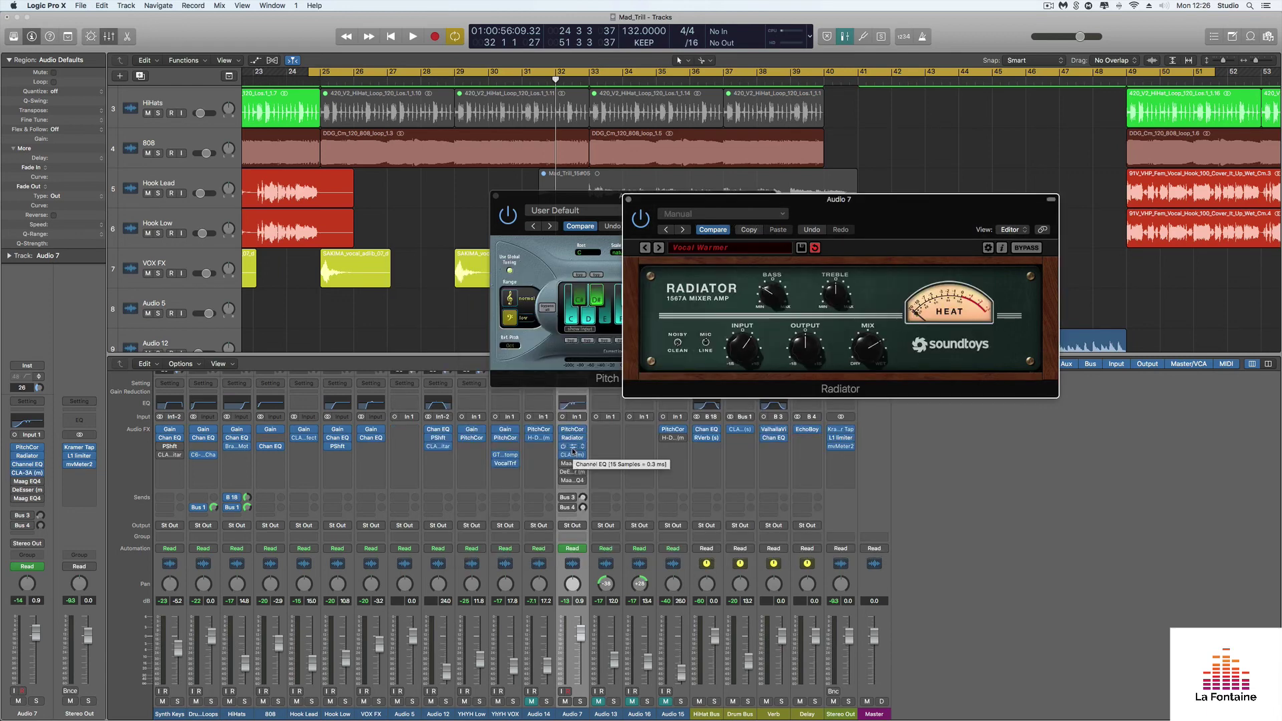
pyautogui.click(573, 448)
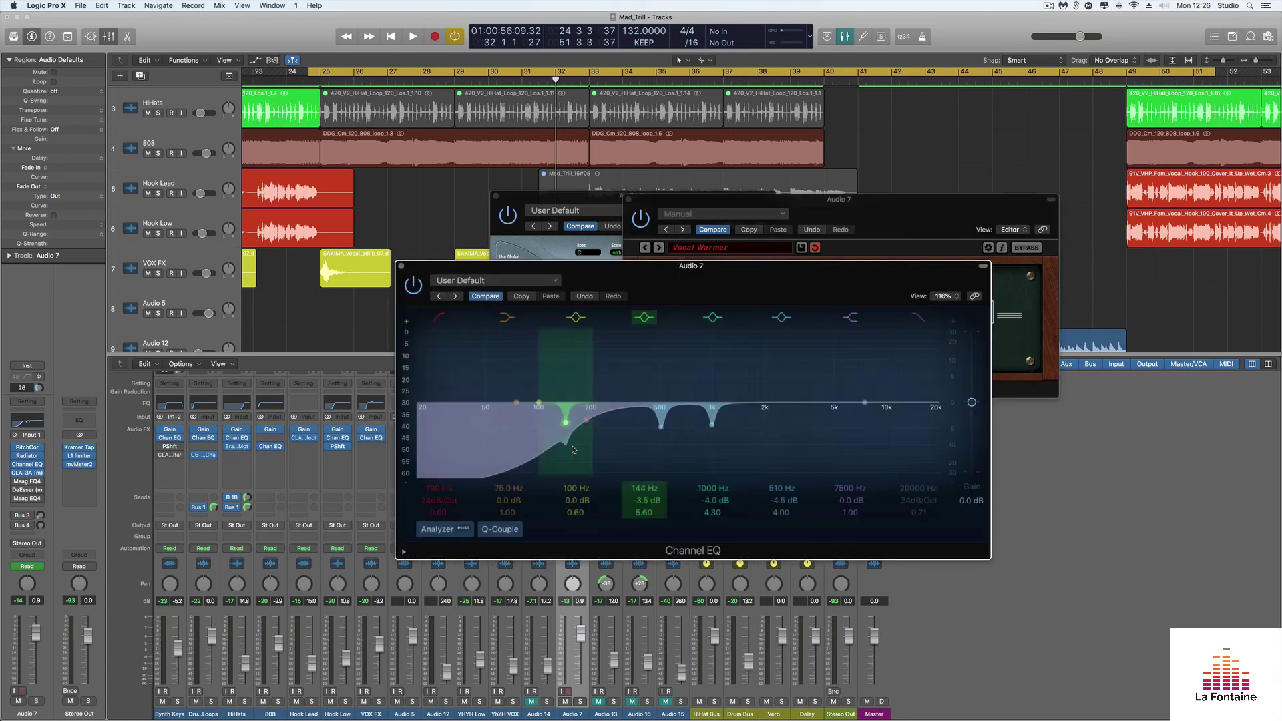
pyautogui.press('space')
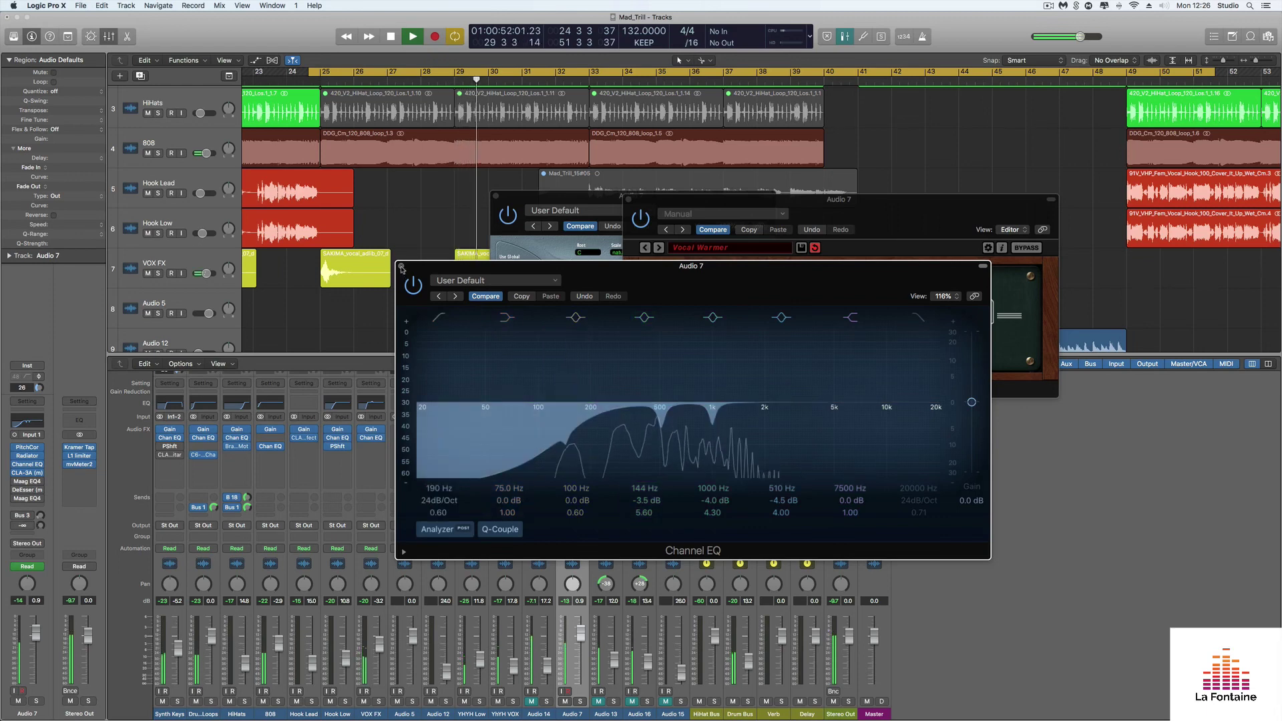
pyautogui.press('space')
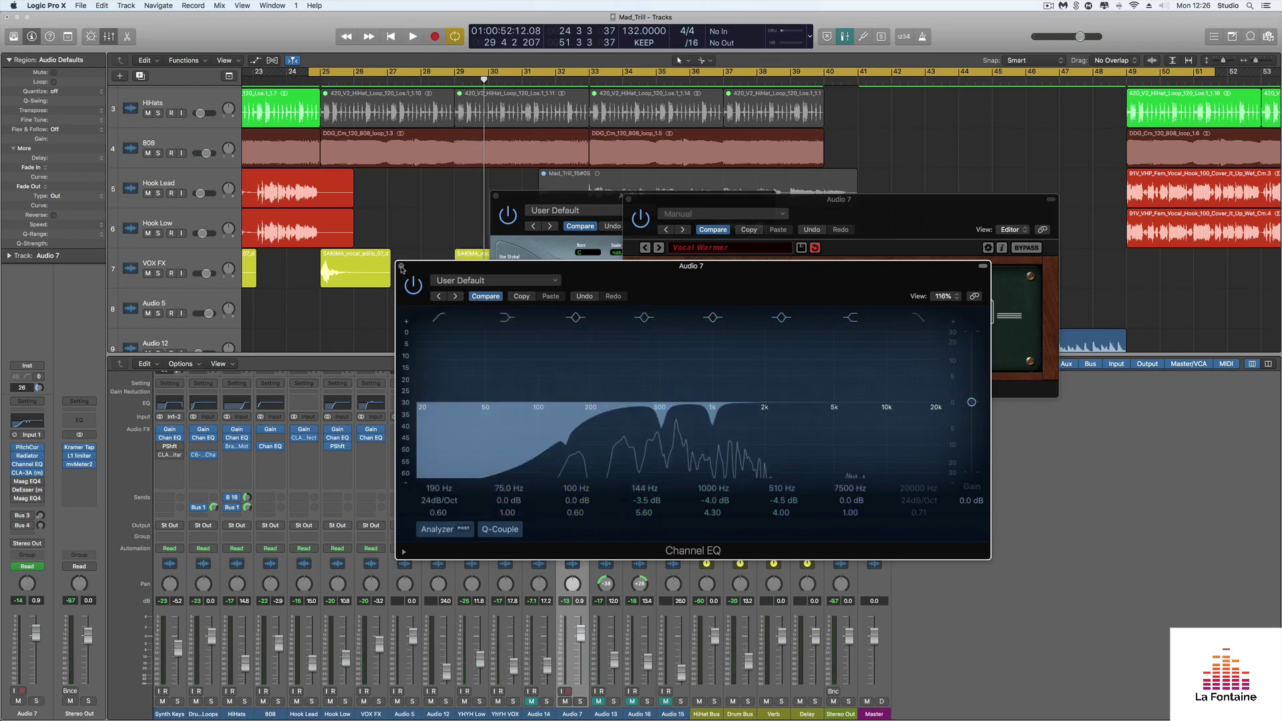
pyautogui.click(401, 267)
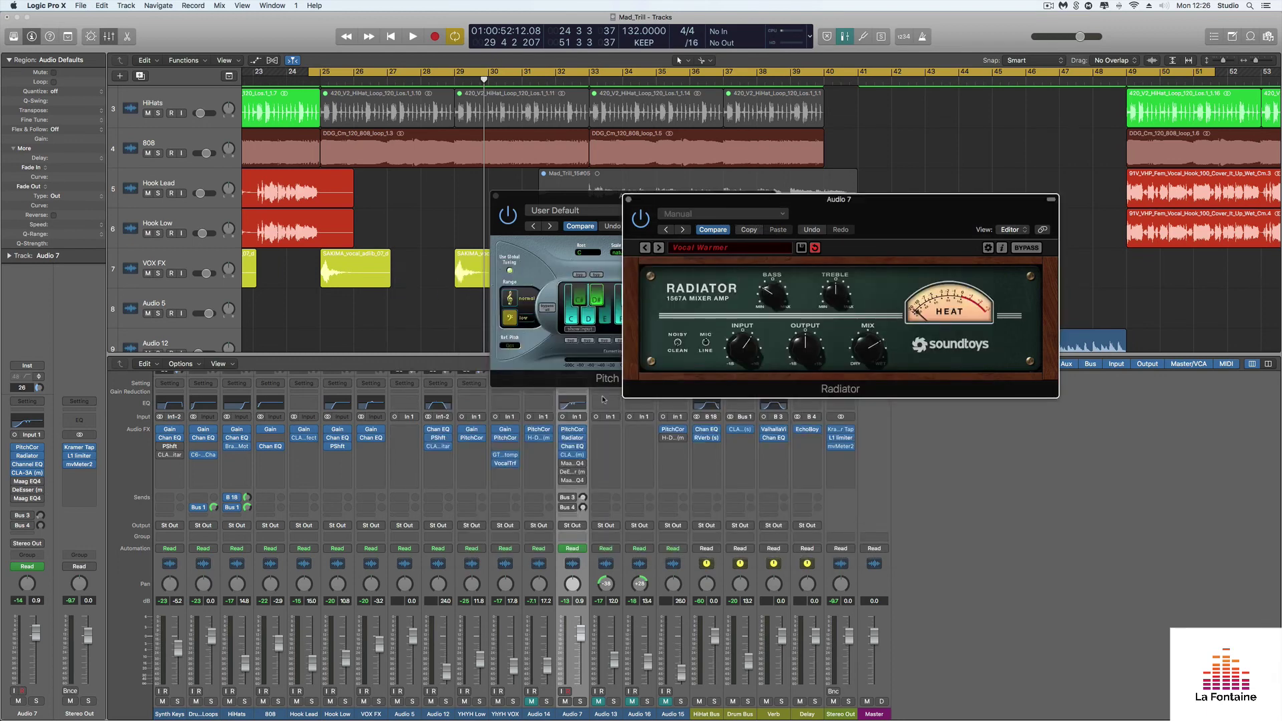
# - Open the first Maag EQ4 on Audio 7, play the vocal for comparison and activate the EQ
pyautogui.click(566, 463)
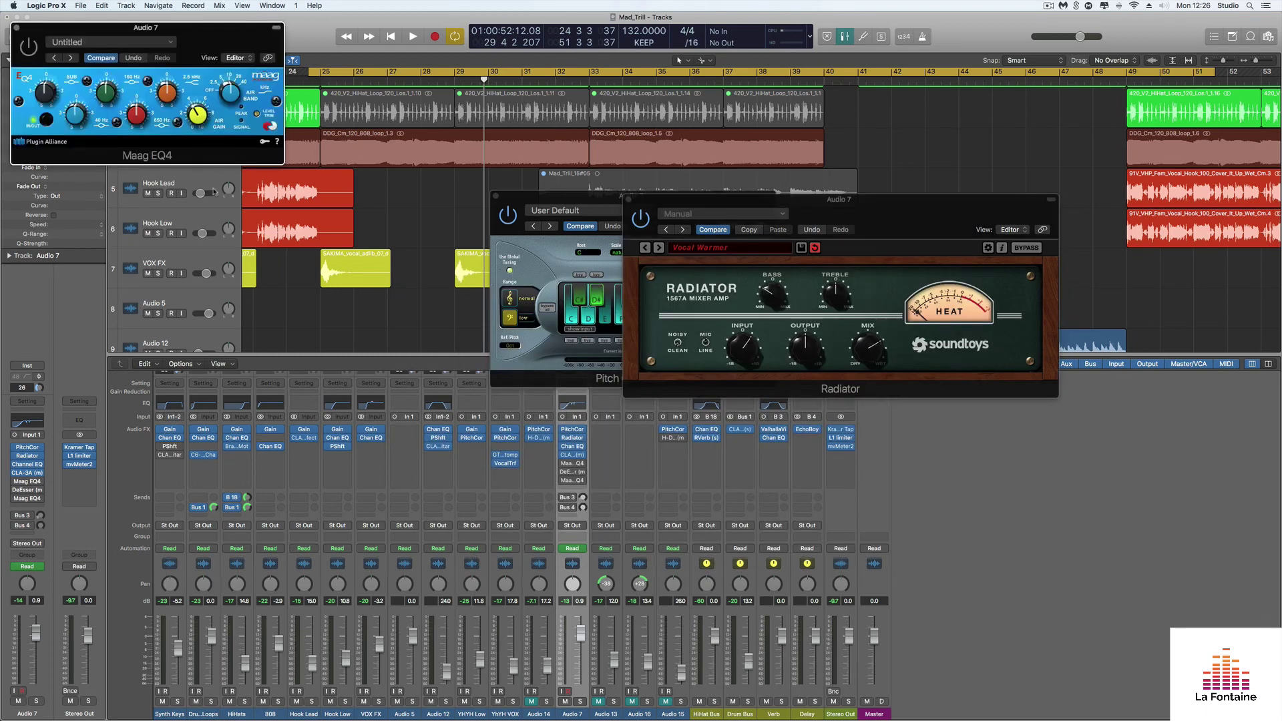
pyautogui.moveTo(200, 31); pyautogui.dragTo(676, 342)
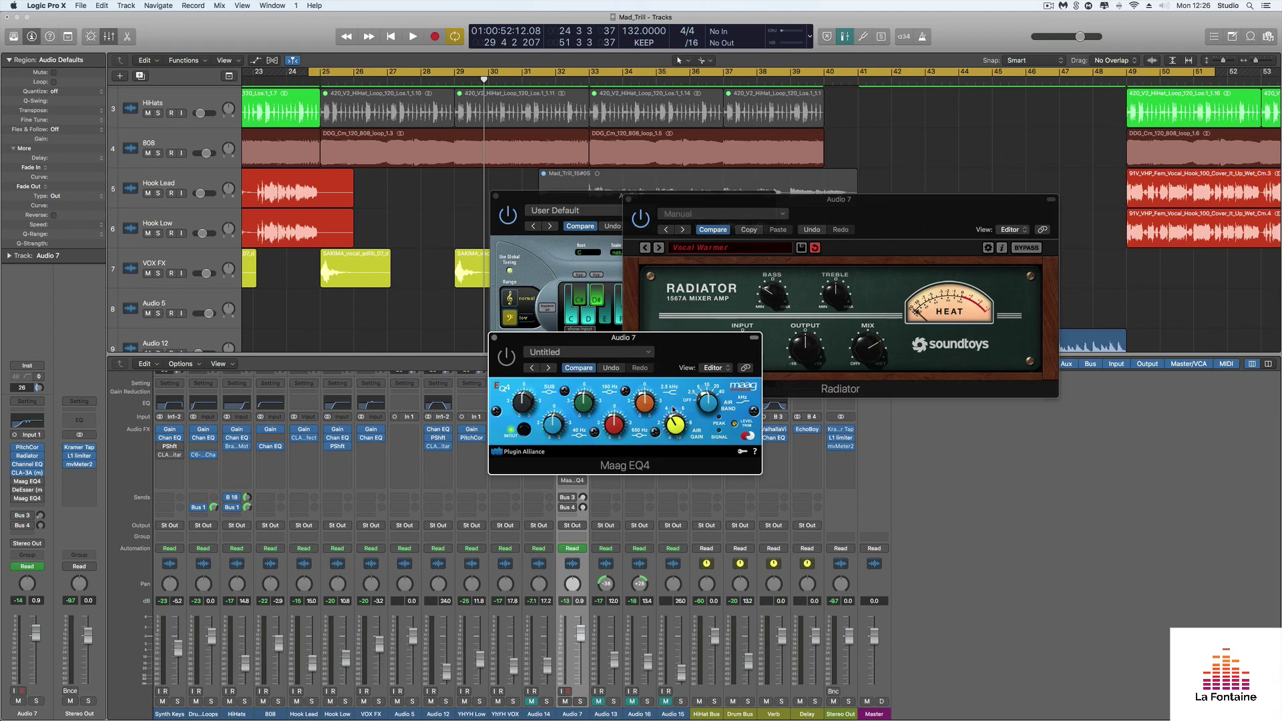
pyautogui.moveTo(672, 408); pyautogui.dragTo(671, 424)
pyautogui.moveTo(544, 341); pyautogui.dragTo(508, 327)
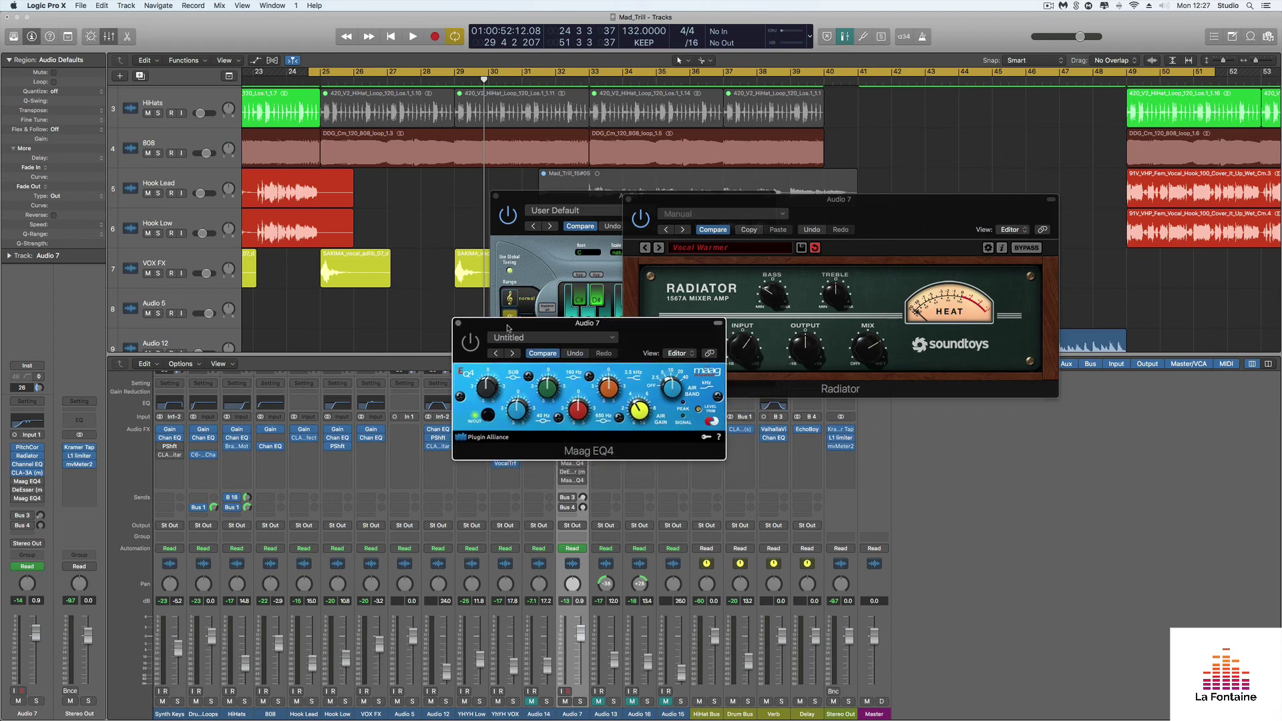
pyautogui.press('space')
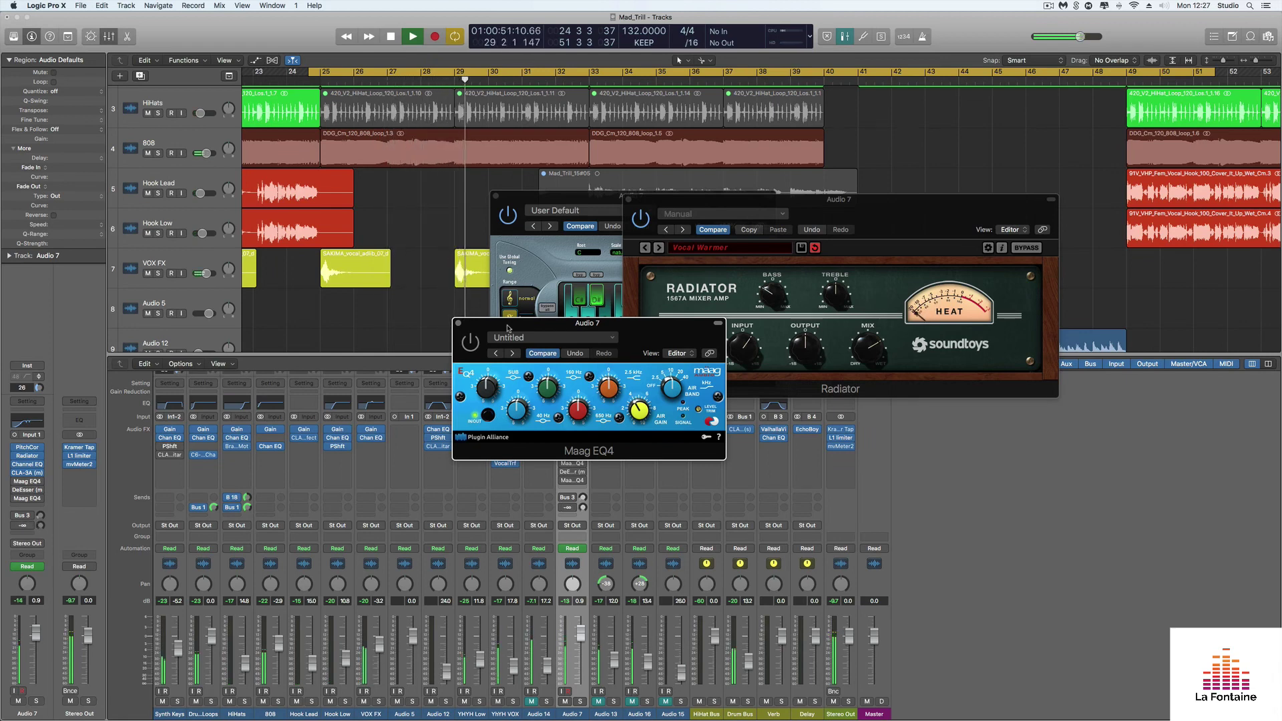
pyautogui.press('space')
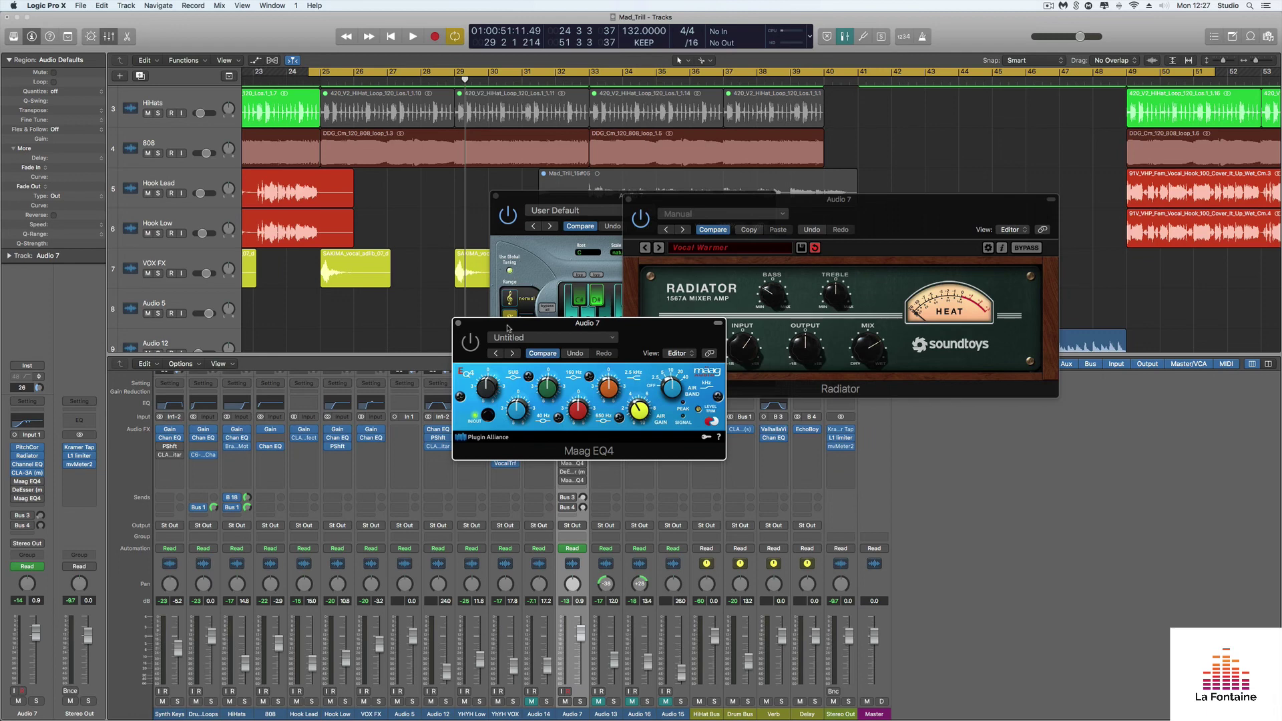
# - Open the DeEsser on Audio 7 and look through its presets, leaving Male Ess selected
pyautogui.click(572, 472)
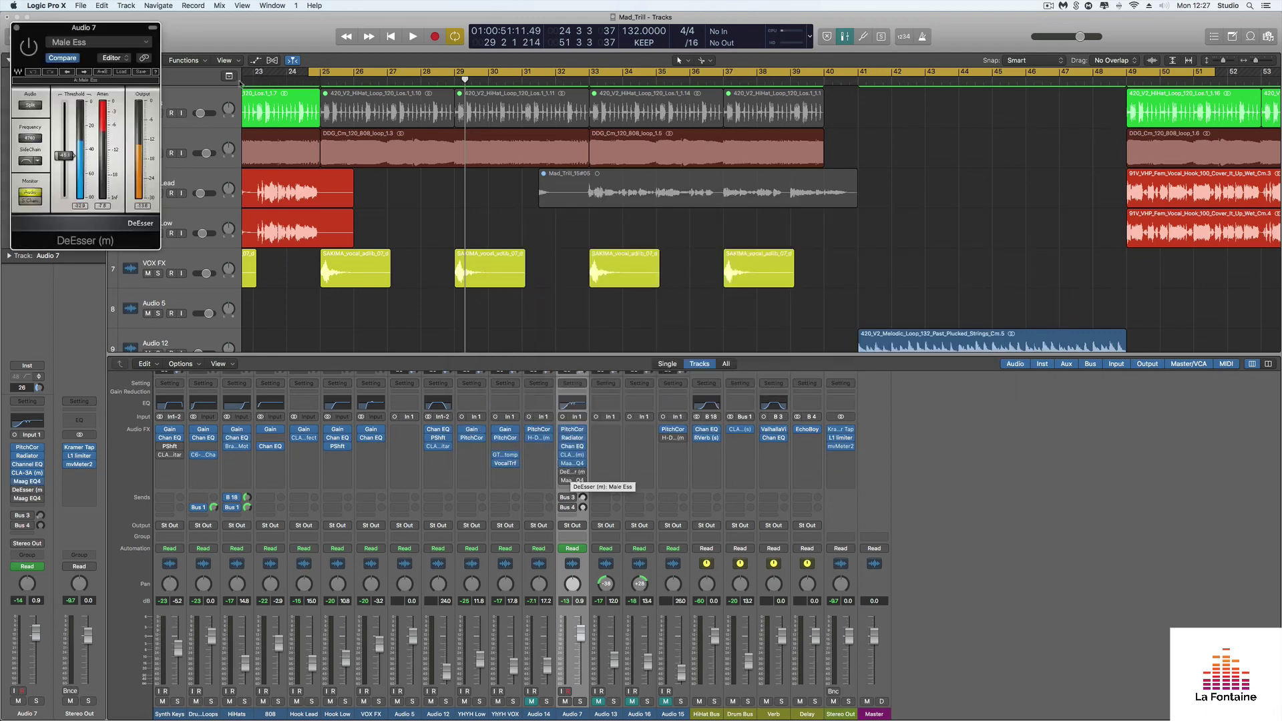
pyautogui.moveTo(118, 32); pyautogui.dragTo(686, 322)
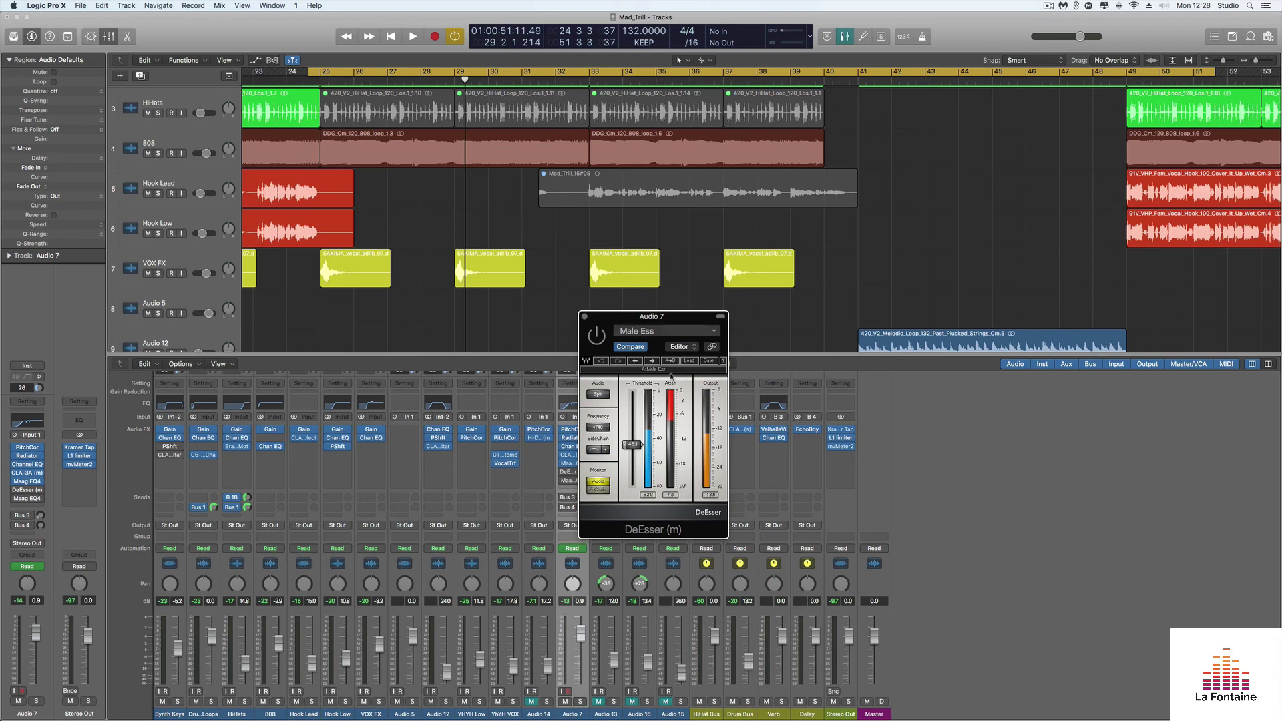
pyautogui.click(693, 361)
pyautogui.click(740, 428)
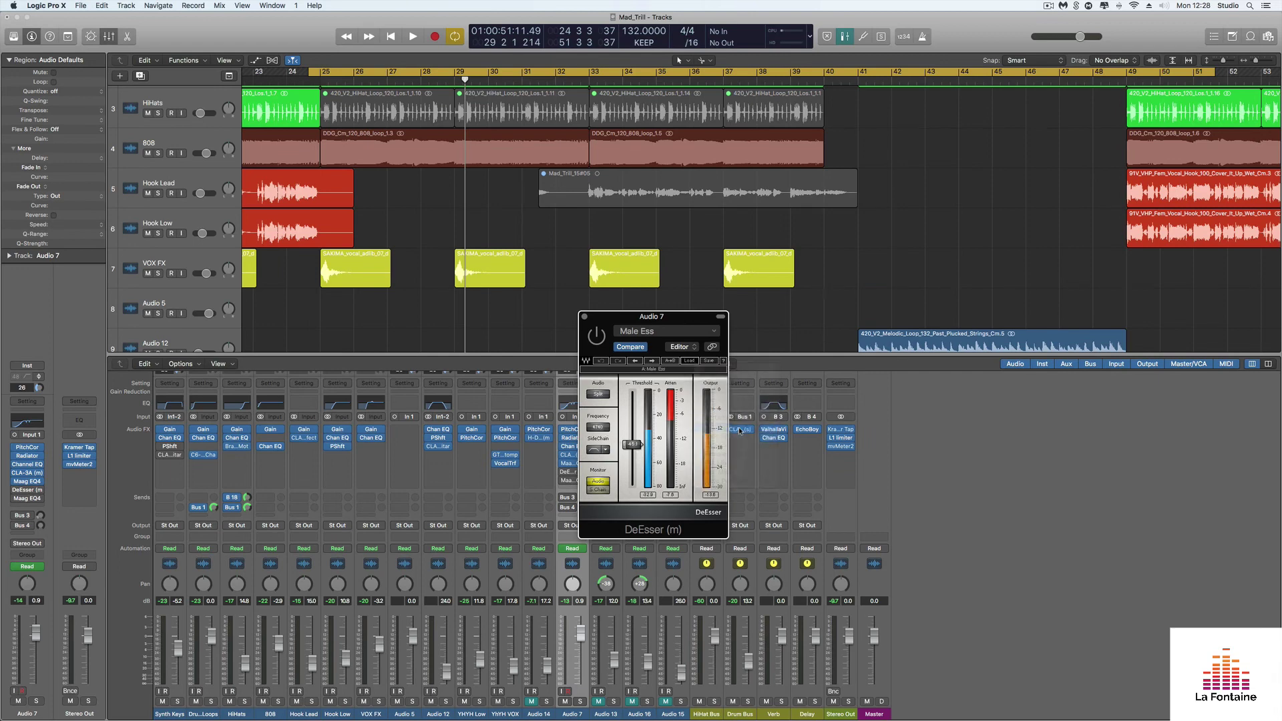
# - Adjust the frequency and threshold of the Audio 7 DeEsser and switch it on while playing the track
pyautogui.moveTo(597, 427); pyautogui.dragTo(599, 435)
pyautogui.moveTo(643, 320); pyautogui.dragTo(618, 300)
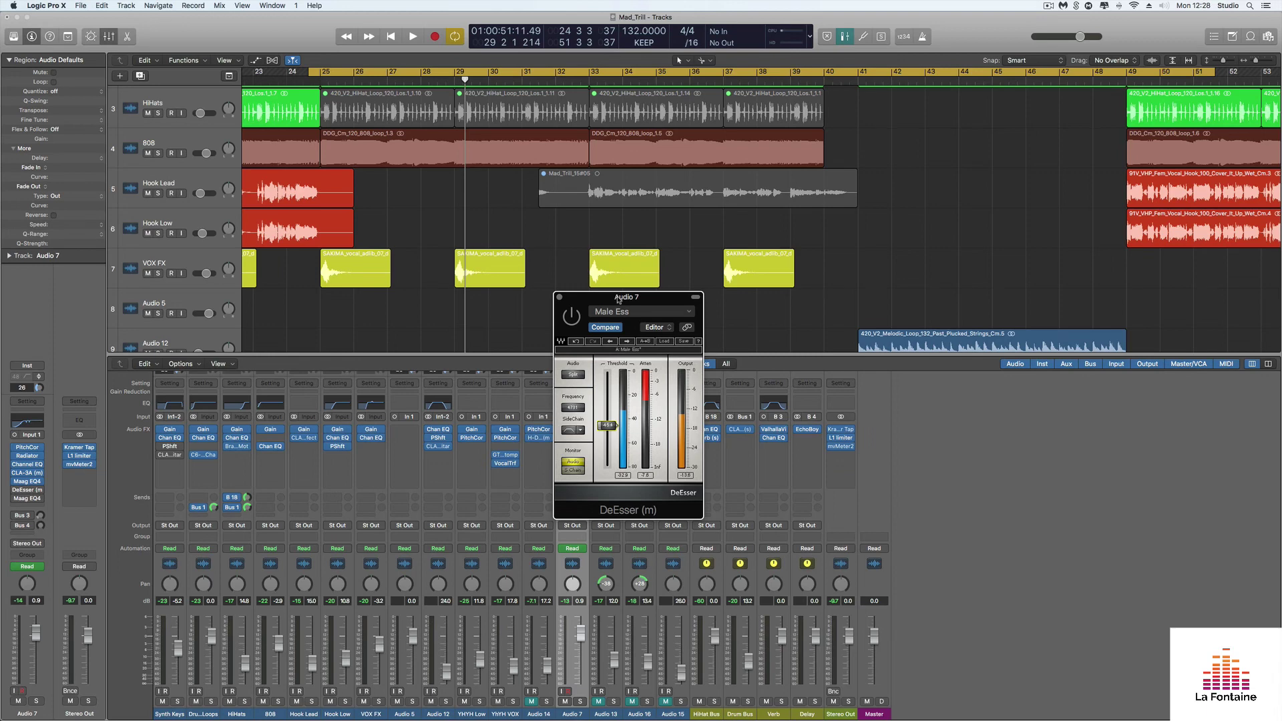
pyautogui.press('space')
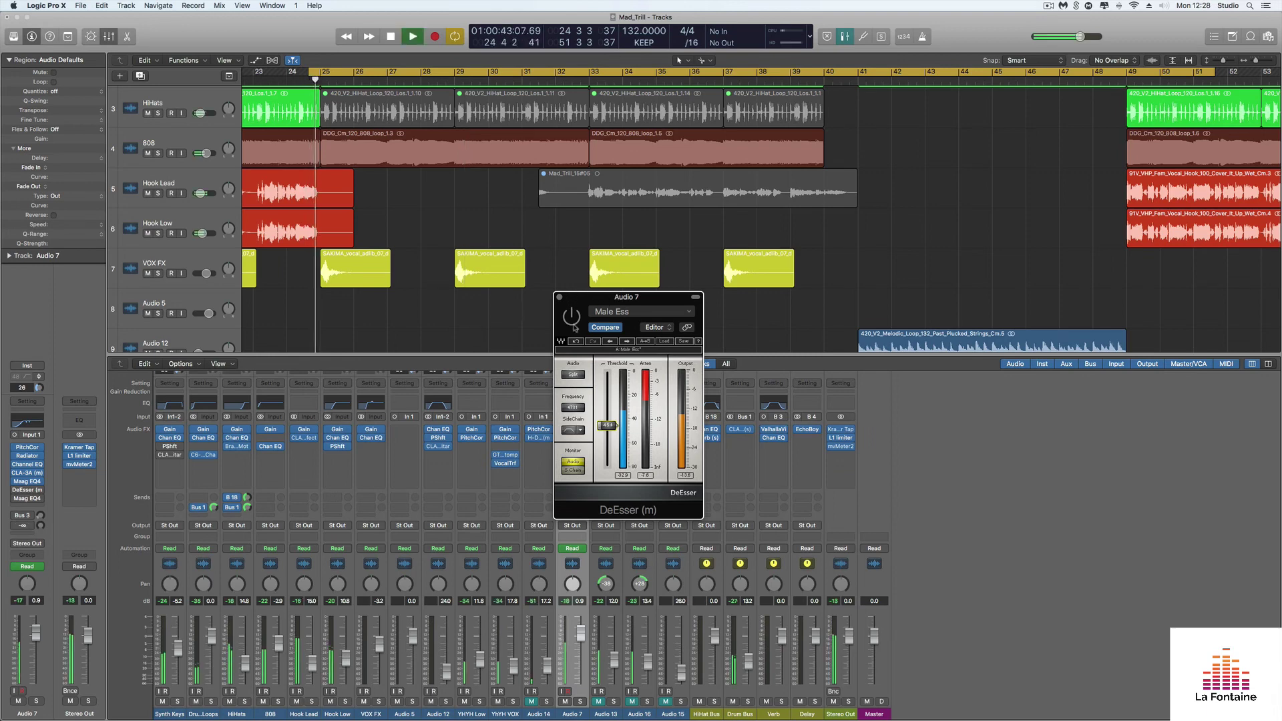
pyautogui.moveTo(579, 297); pyautogui.dragTo(725, 299)
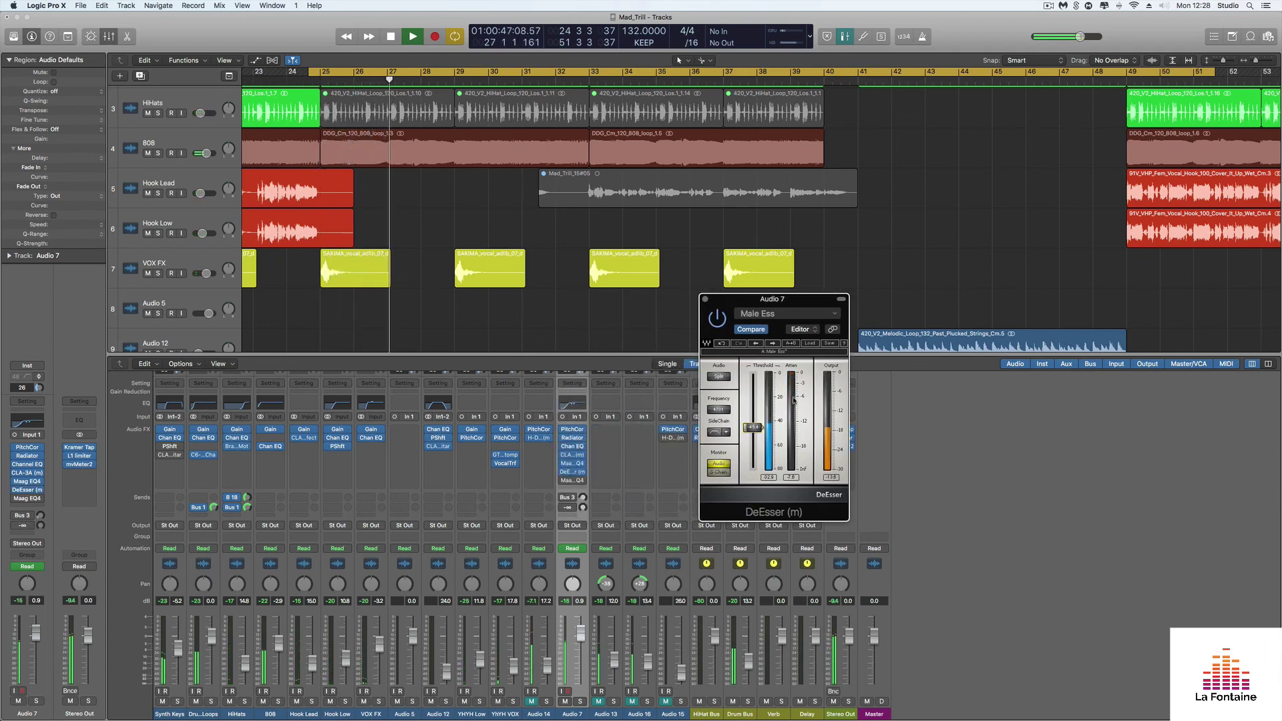
pyautogui.moveTo(754, 428); pyautogui.dragTo(755, 432)
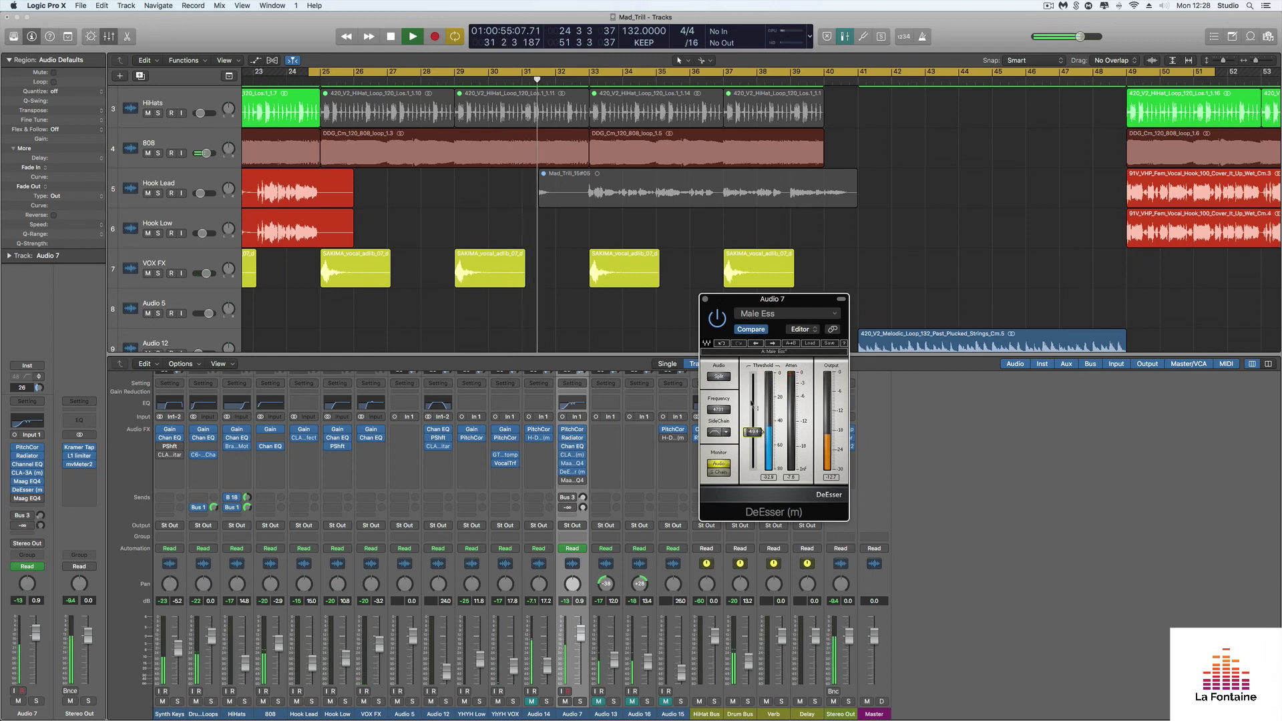
pyautogui.click(705, 299)
pyautogui.press('space')
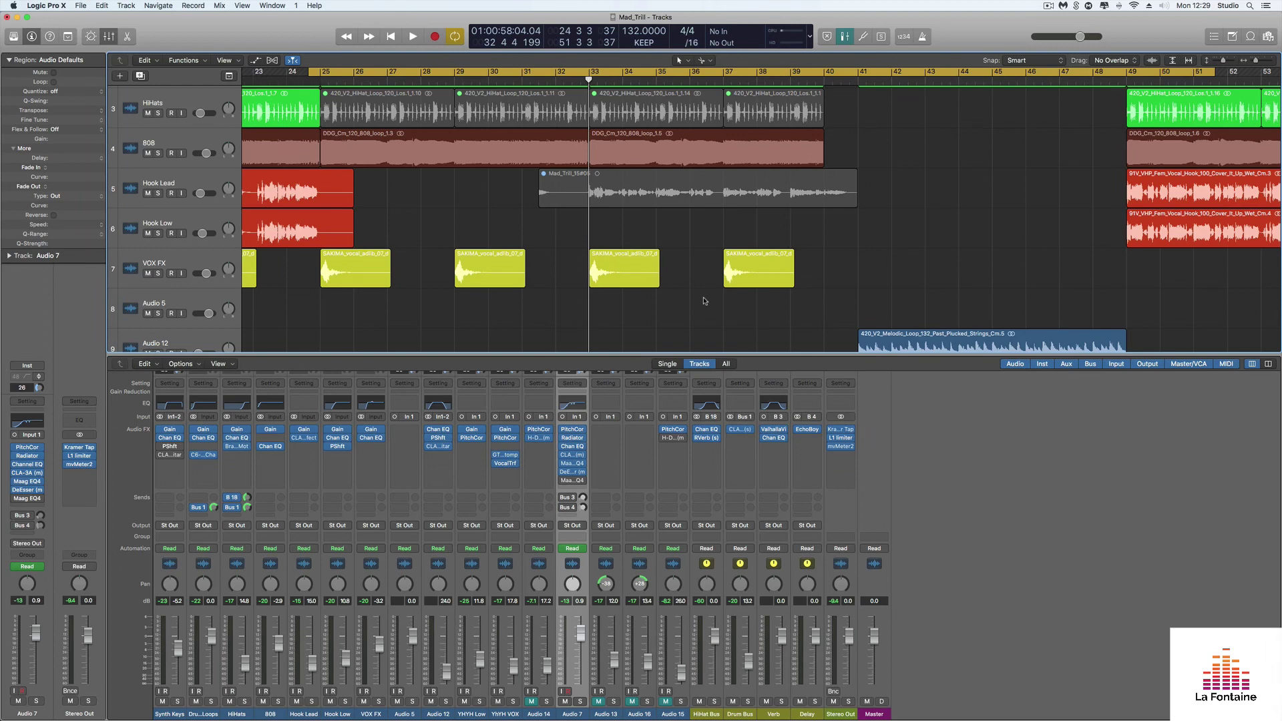
# - Activate the second Maag EQ4 on Audio 7, review its settings and play the vocal through it
pyautogui.click(573, 480)
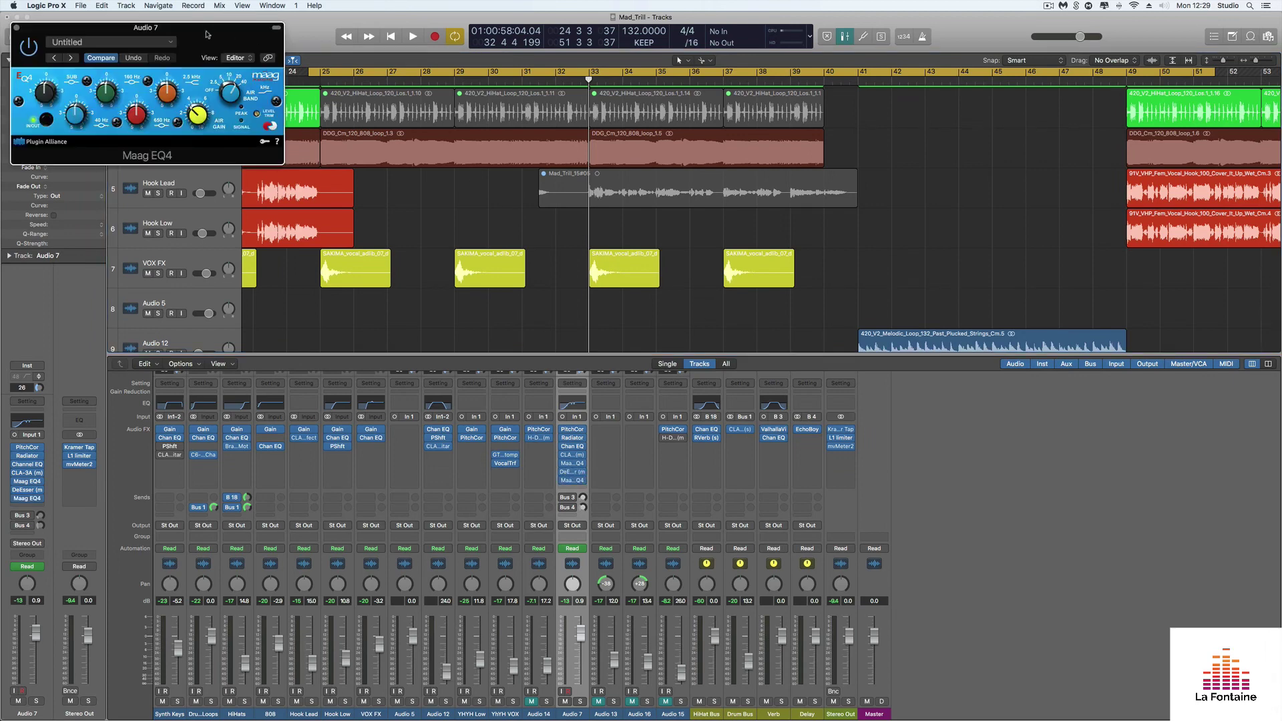
pyautogui.moveTo(209, 39); pyautogui.dragTo(747, 343)
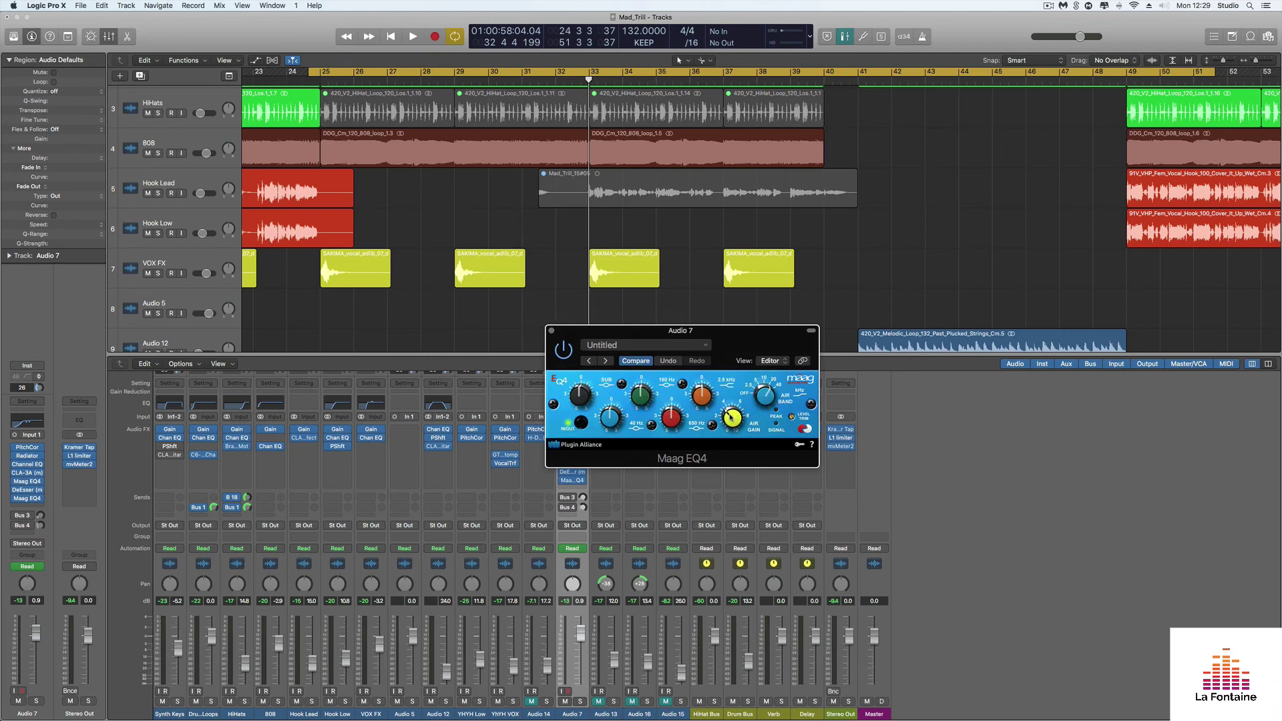
pyautogui.moveTo(732, 418)
pyautogui.click(551, 331)
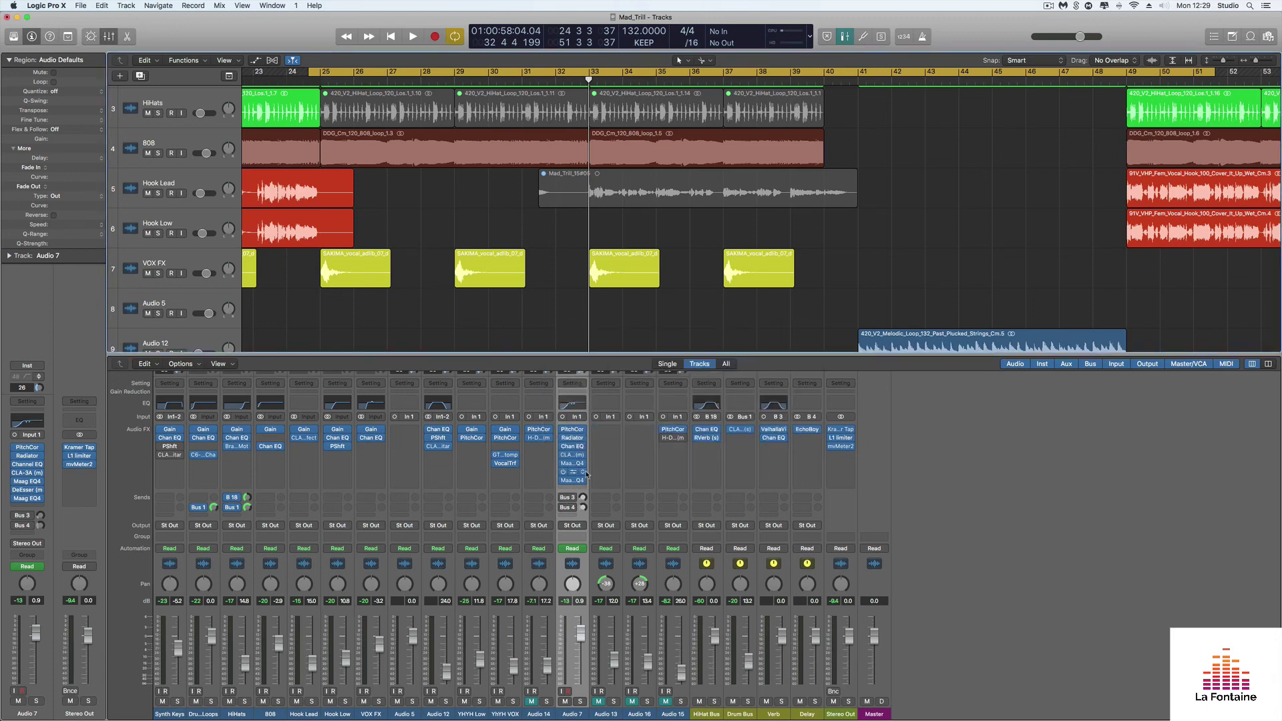
pyautogui.press('space')
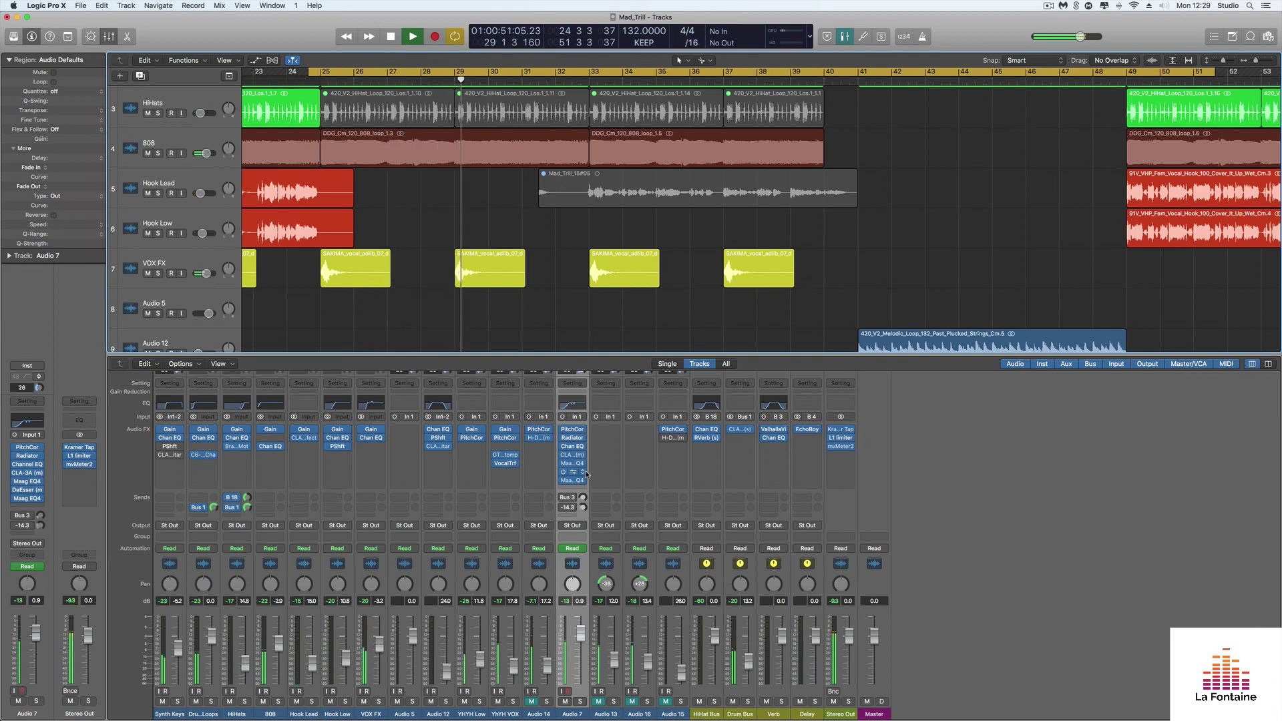
pyautogui.press('space')
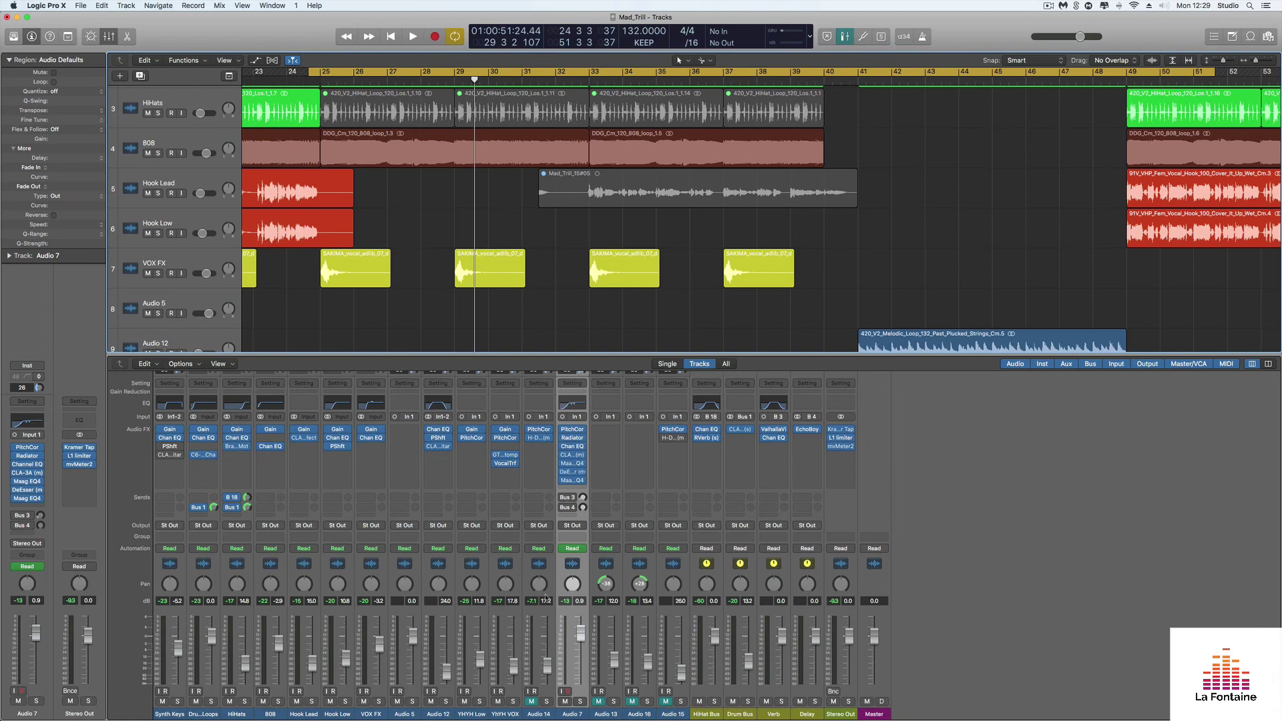
# - Activate the Bus 3 send on Audio 7 and open the ValhallaVintageVerb on the Verb channel
pyautogui.click(563, 498)
pyautogui.click(776, 432)
pyautogui.moveTo(334, 28); pyautogui.dragTo(435, 198)
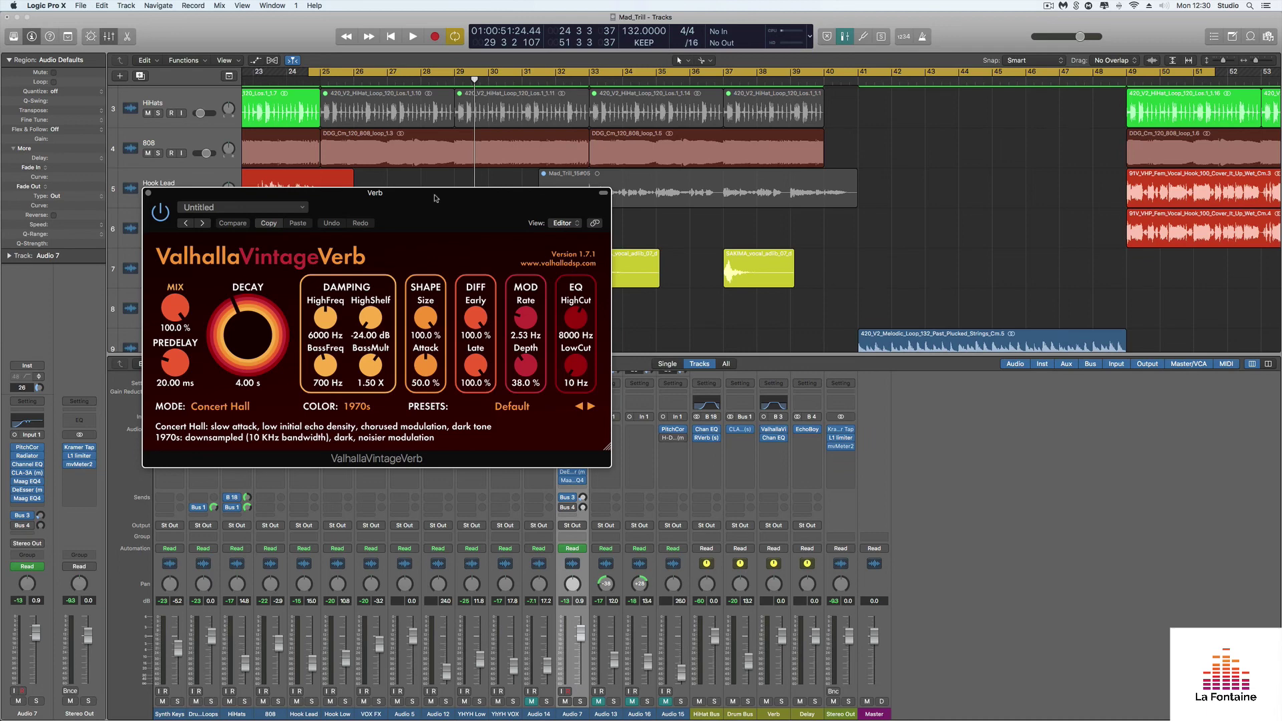
pyautogui.moveTo(435, 198); pyautogui.dragTo(537, 224)
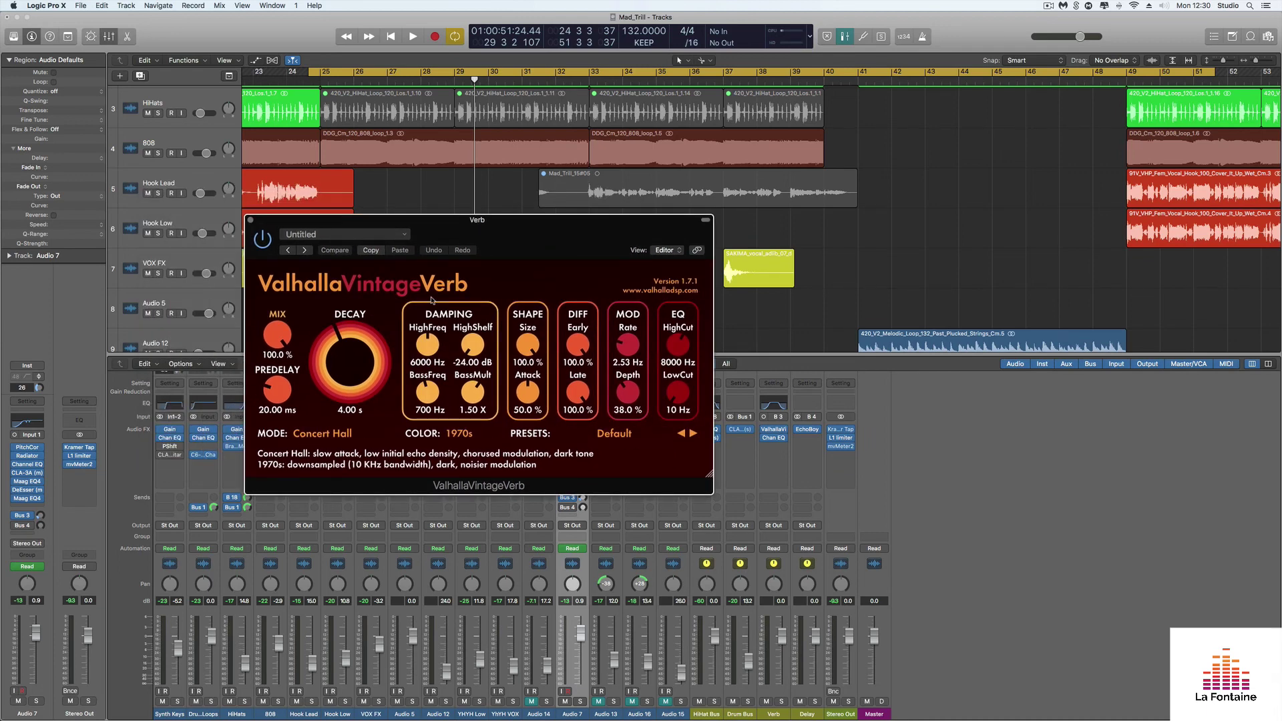
pyautogui.moveTo(492, 223); pyautogui.dragTo(480, 211)
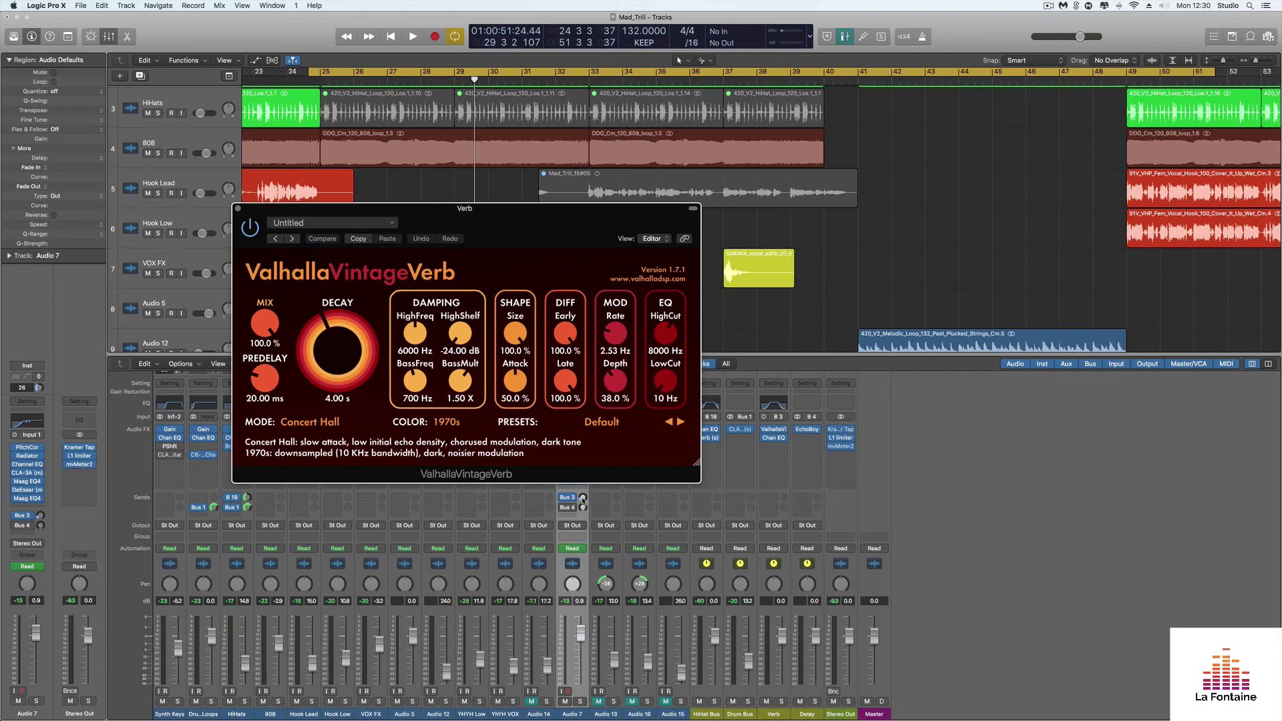
# - Vary the Audio 7 Bus 3 send level during playback, including -17.2 dB, to audition the reverb amount, and close the ValhallaVintageVerb
pyautogui.click(582, 497)
pyautogui.moveTo(582, 497); pyautogui.dragTo(582, 495)
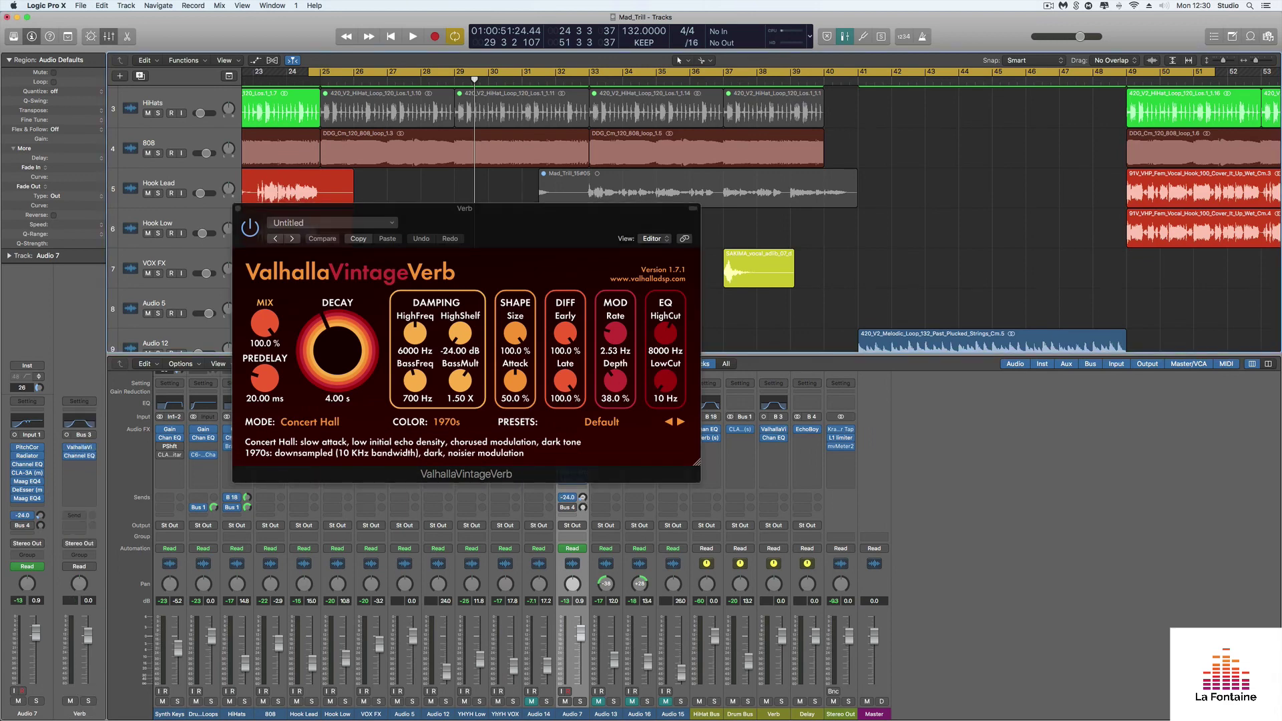
pyautogui.moveTo(411, 208); pyautogui.dragTo(462, 158)
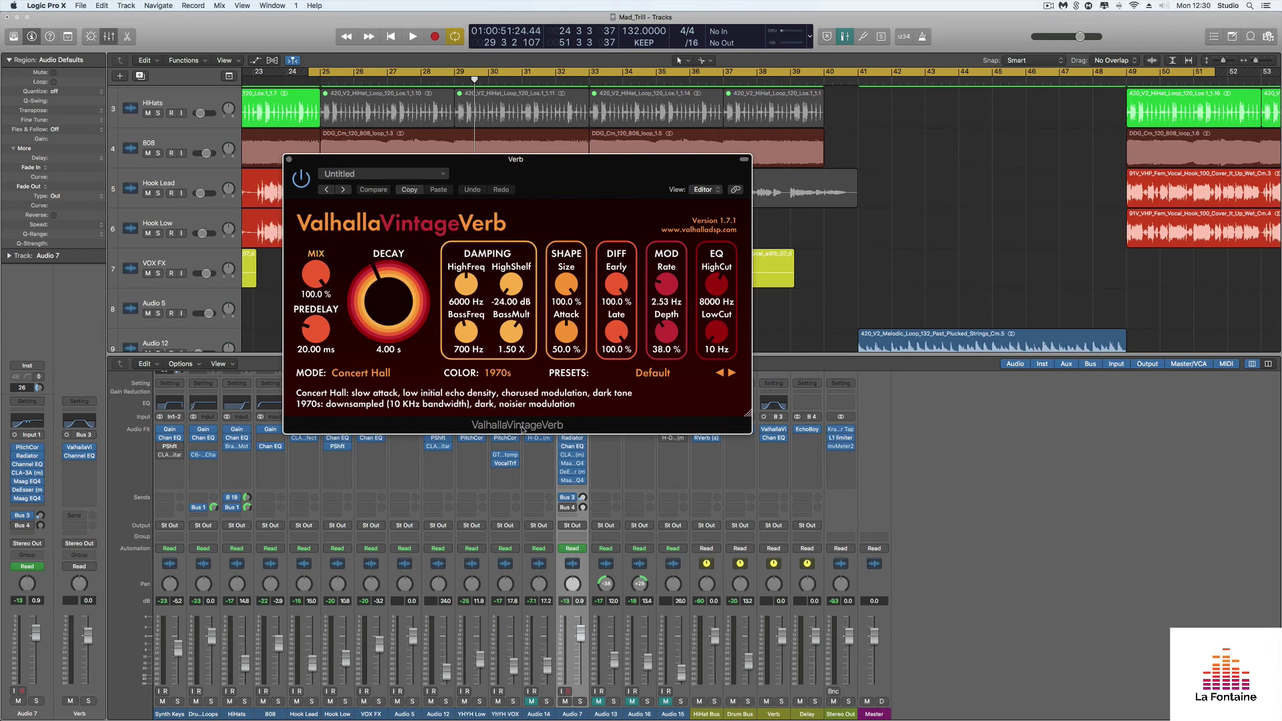
pyautogui.press('space')
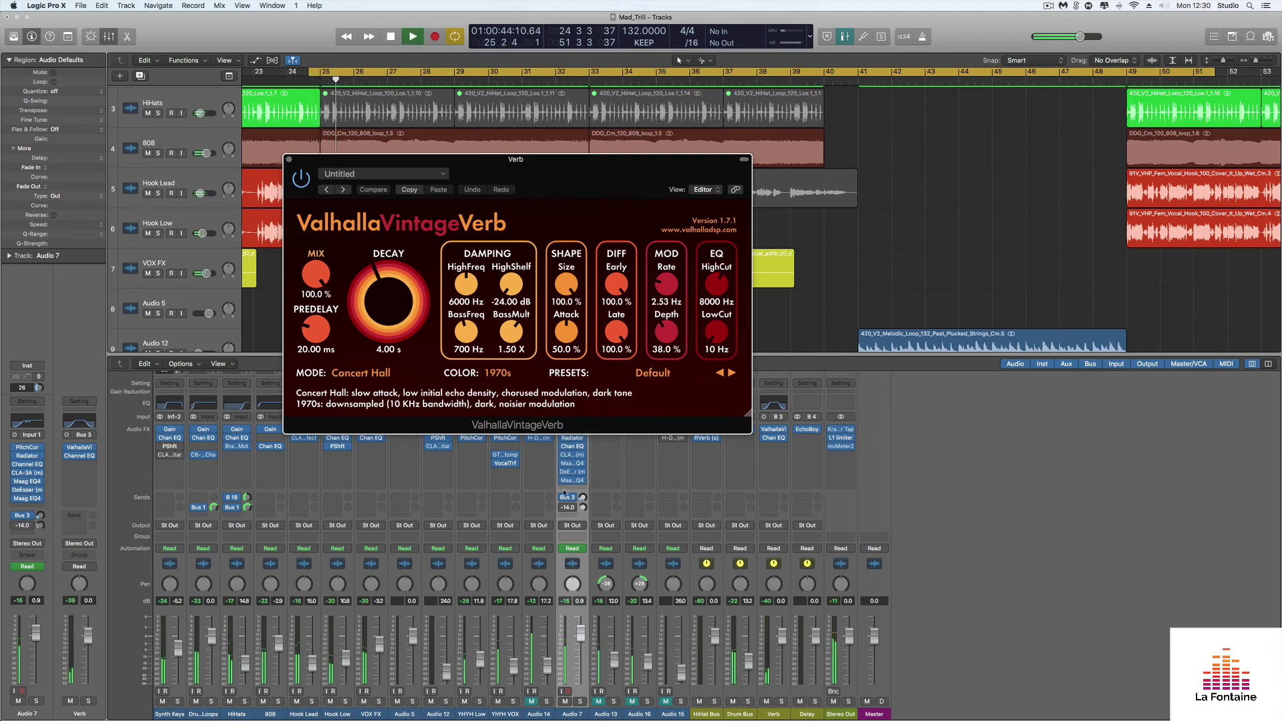
pyautogui.moveTo(582, 497); pyautogui.dragTo(583, 501)
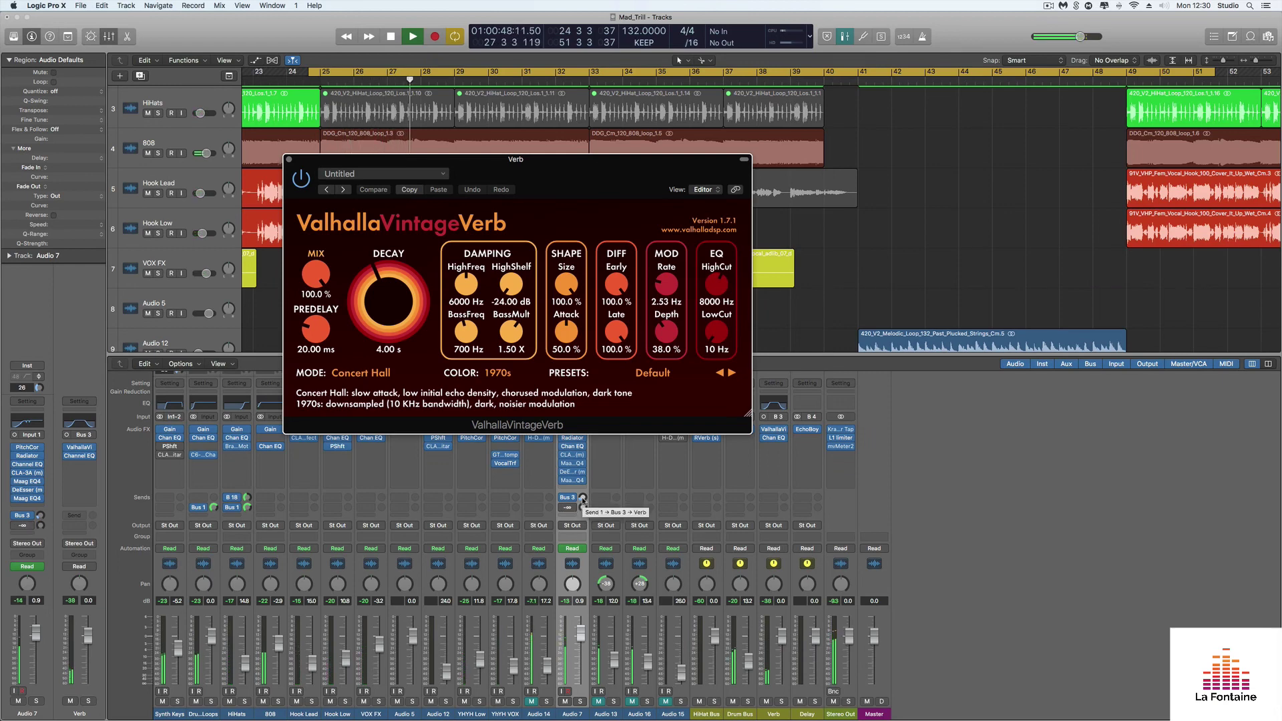
pyautogui.moveTo(583, 500); pyautogui.dragTo(583, 500)
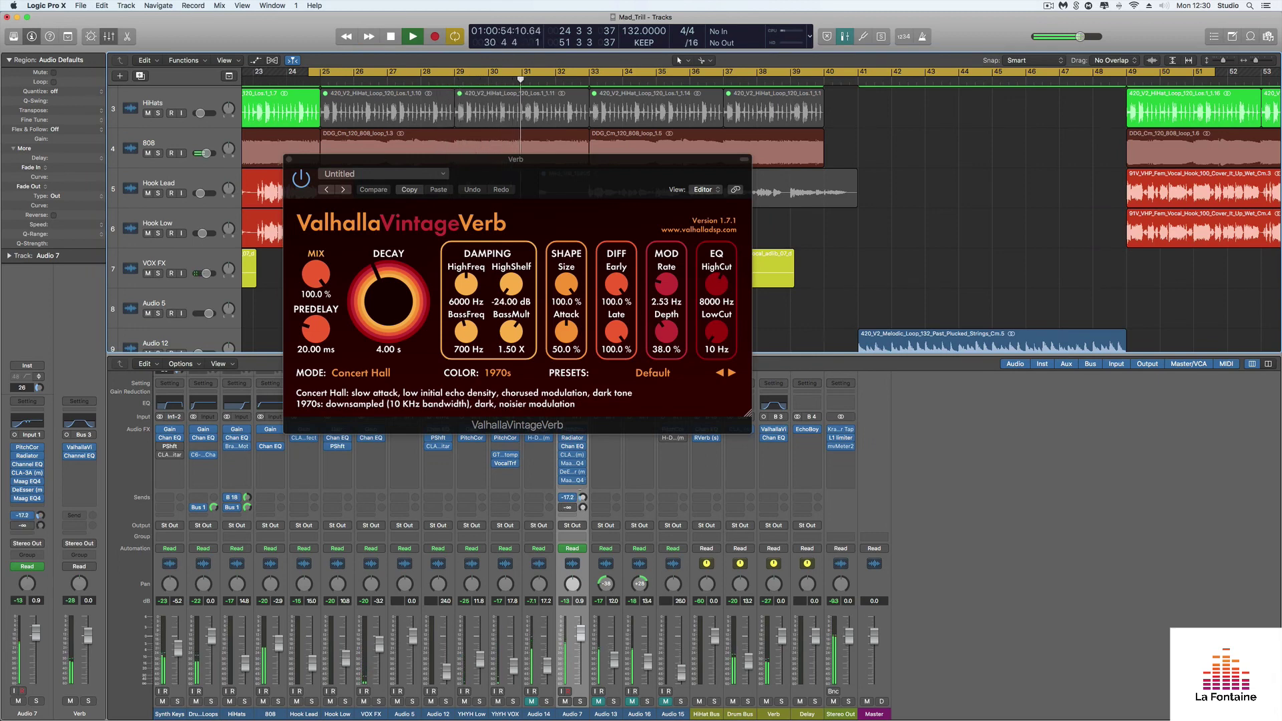
pyautogui.moveTo(583, 497); pyautogui.dragTo(582, 503)
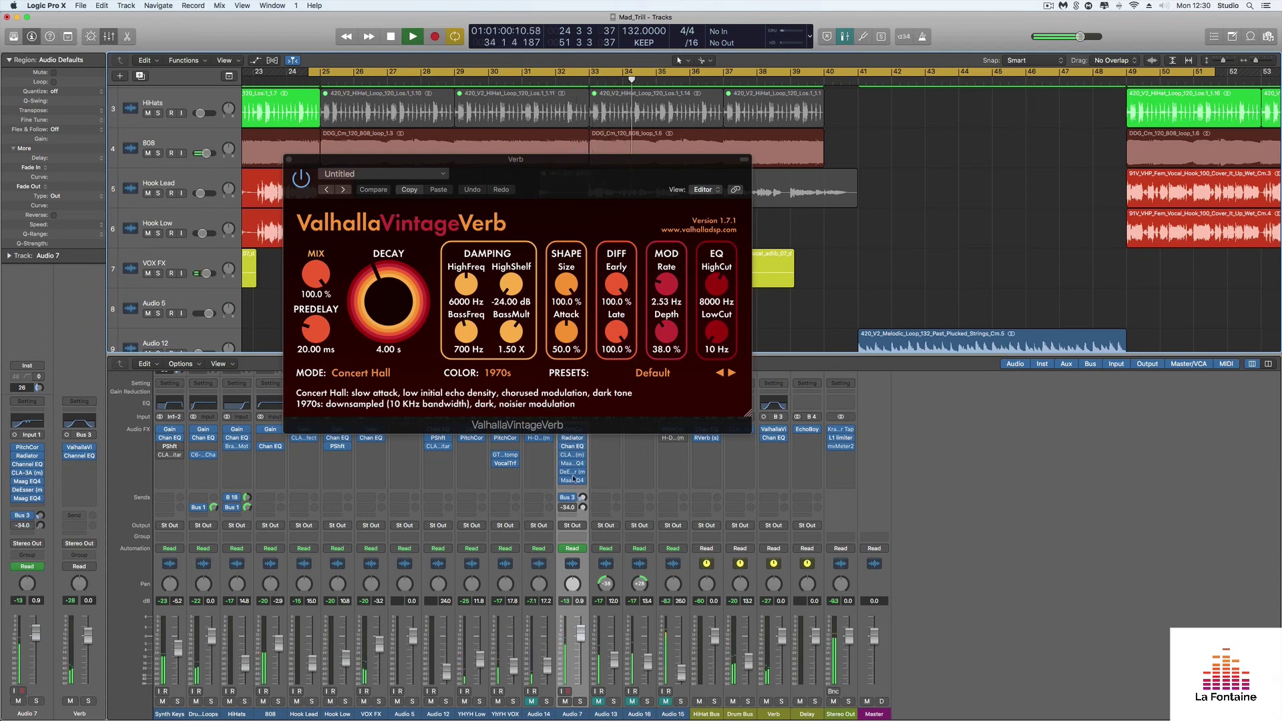
pyautogui.press('space')
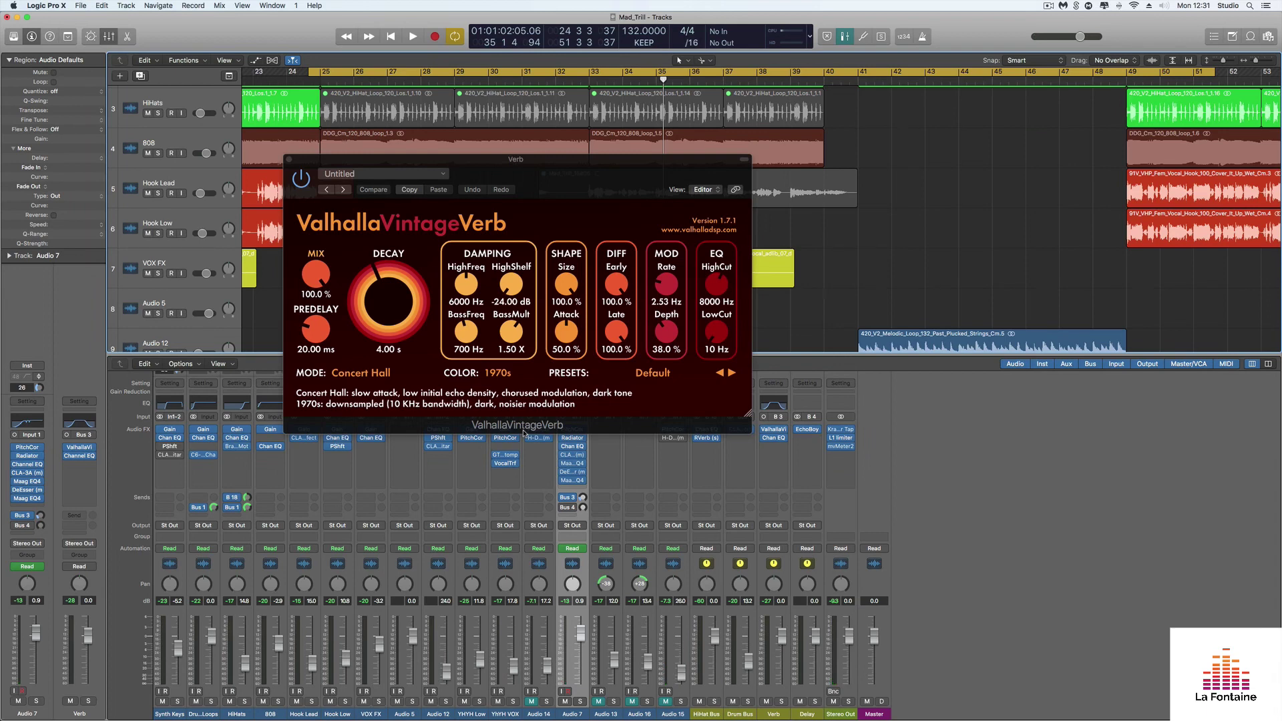
pyautogui.click(289, 162)
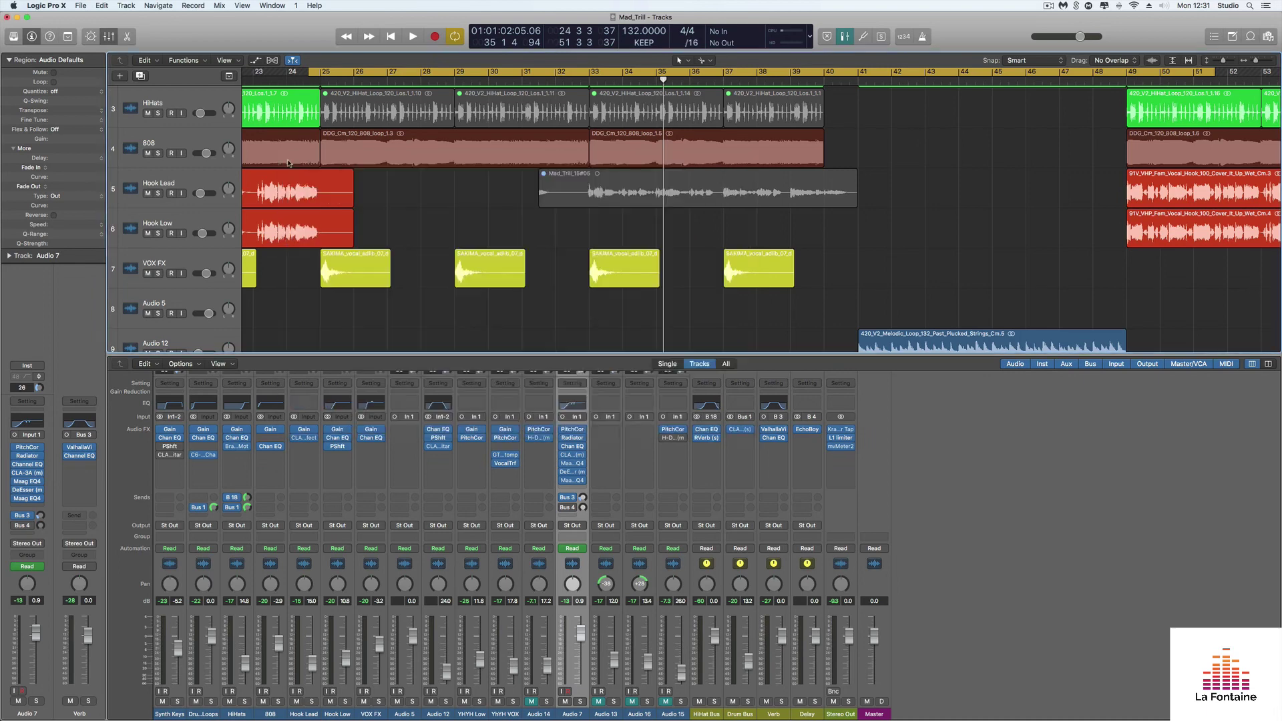
# - Activate the Bus 4 send on Audio 7, open the EchoBoy on the Delay channel and start playback
pyautogui.click(563, 507)
pyautogui.click(809, 432)
pyautogui.moveTo(291, 31); pyautogui.dragTo(743, 252)
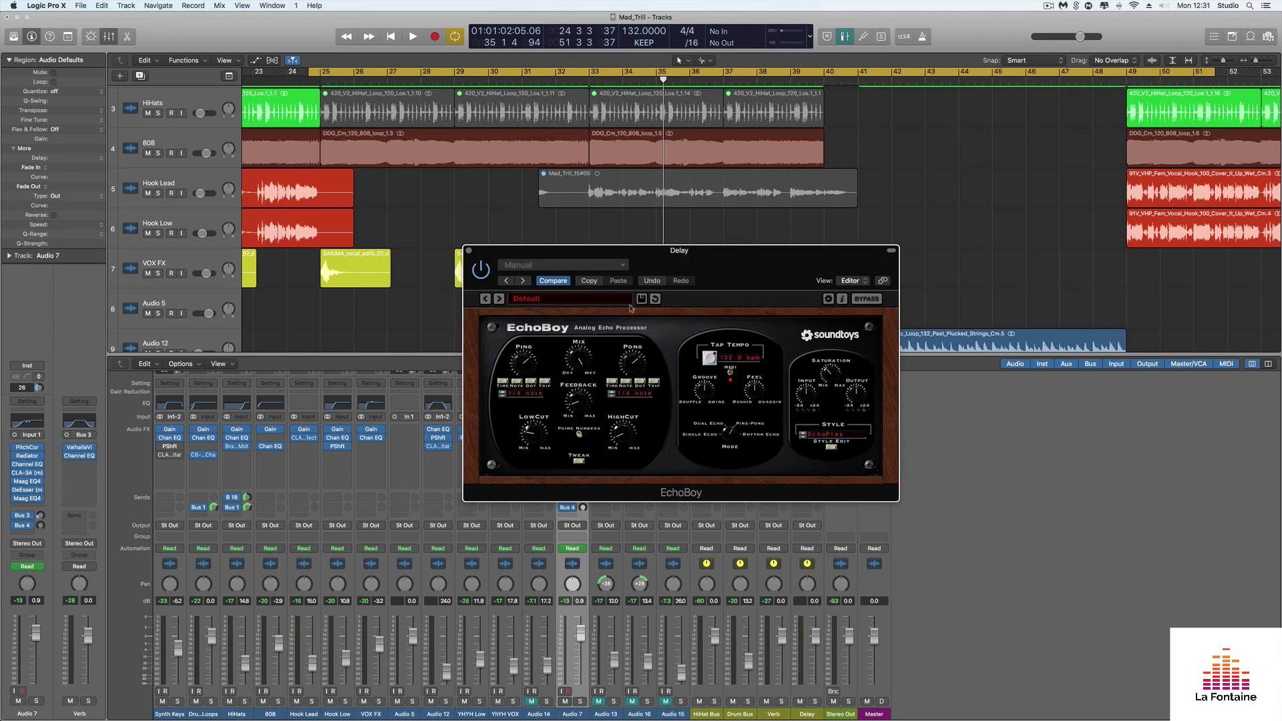
pyautogui.moveTo(556, 254); pyautogui.dragTo(524, 248)
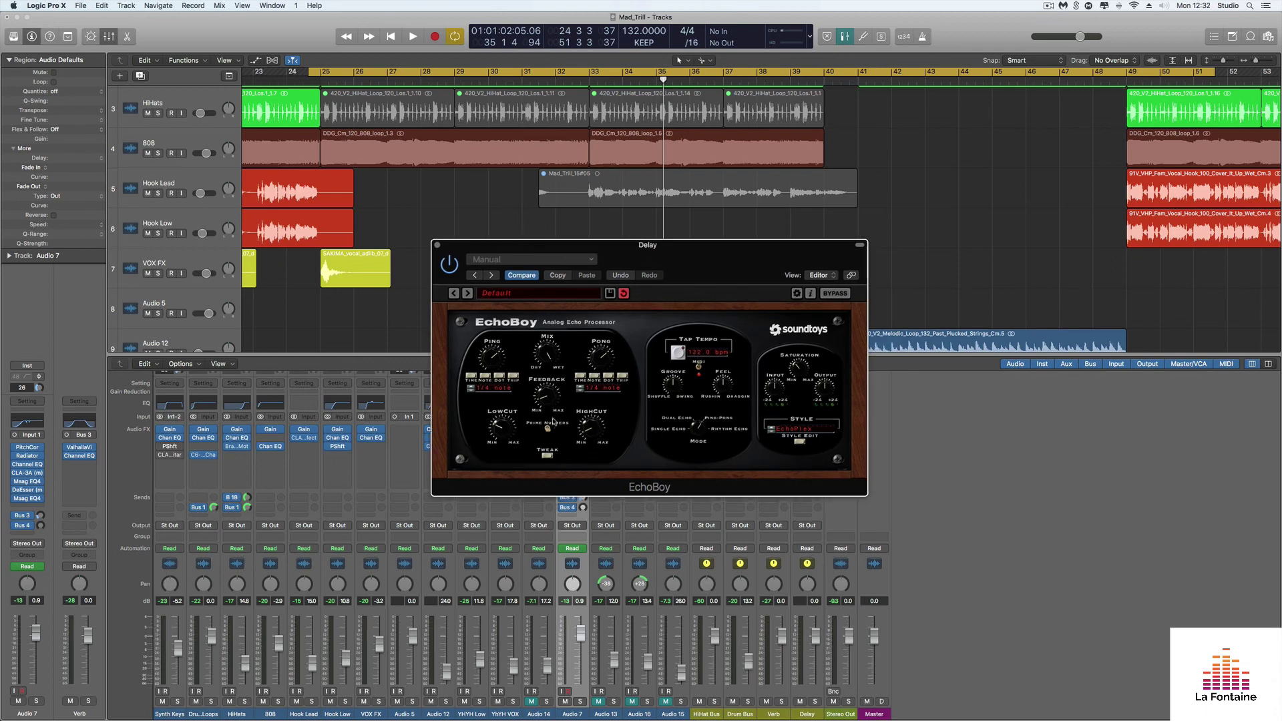
pyautogui.press('space')
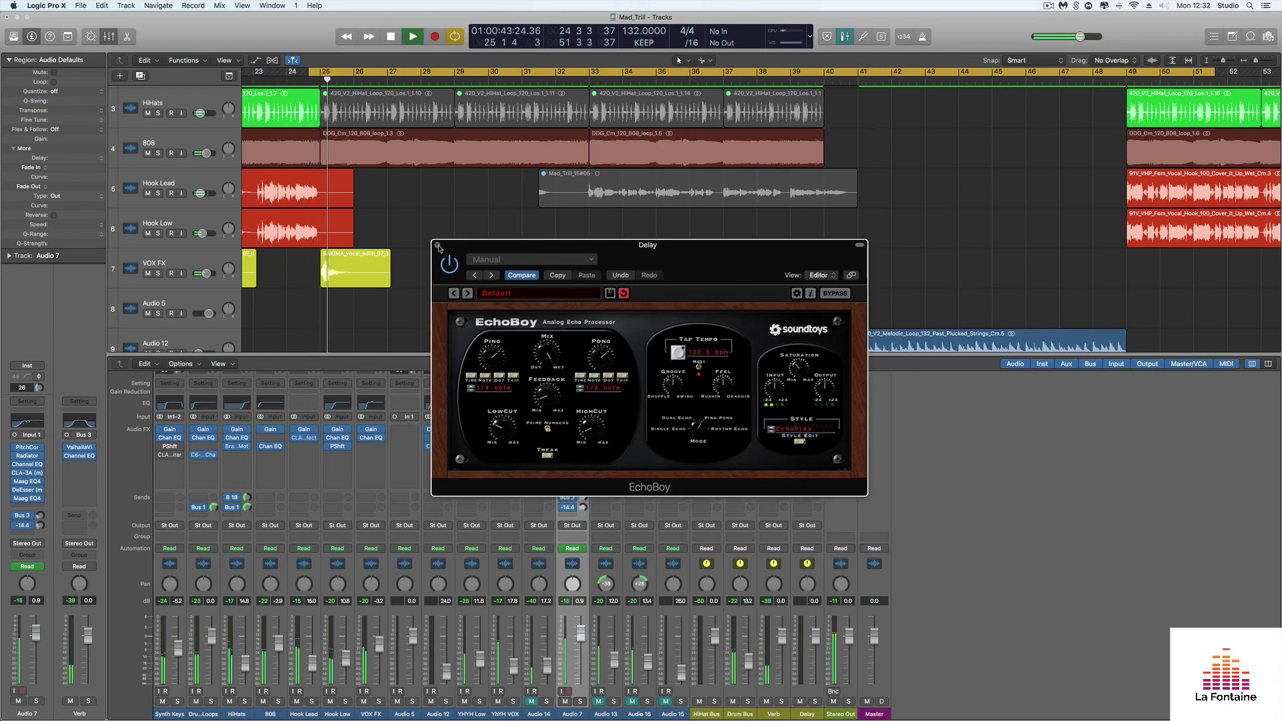
pyautogui.click(437, 246)
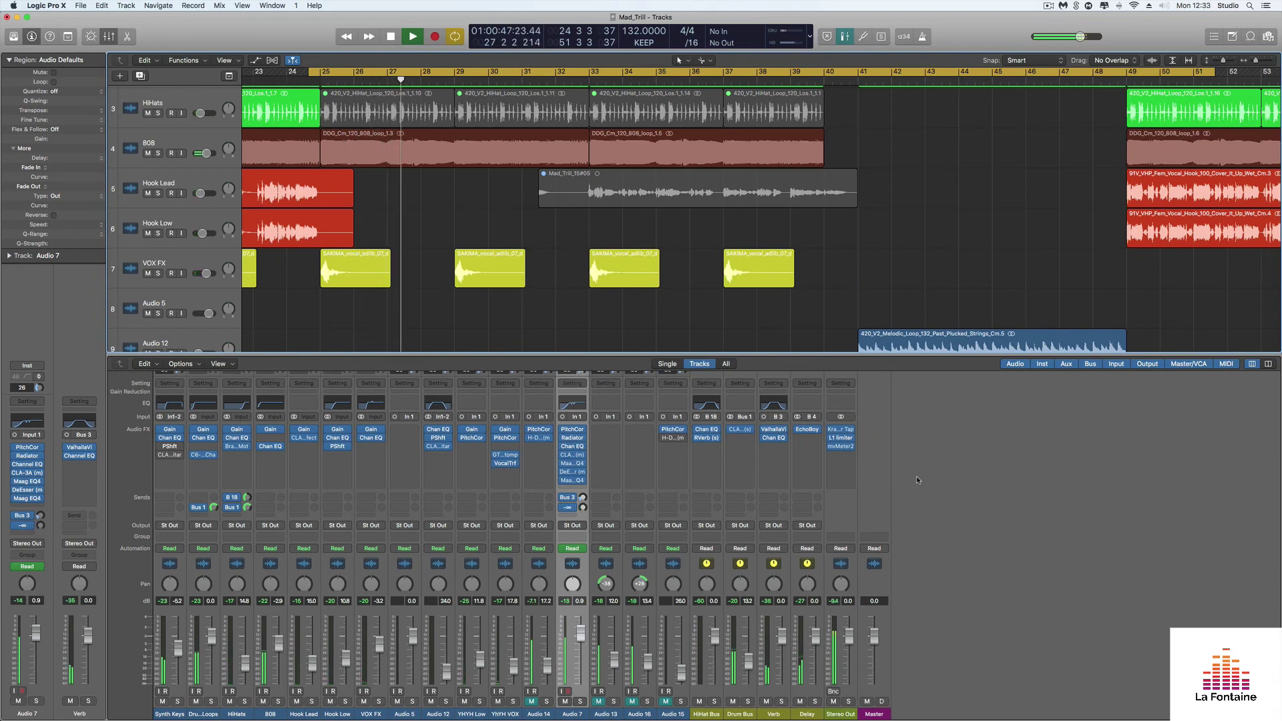
# - Reopen the EchoBoy during playback to watch it process the vocal, and close it once playback is stopped
pyautogui.click(814, 434)
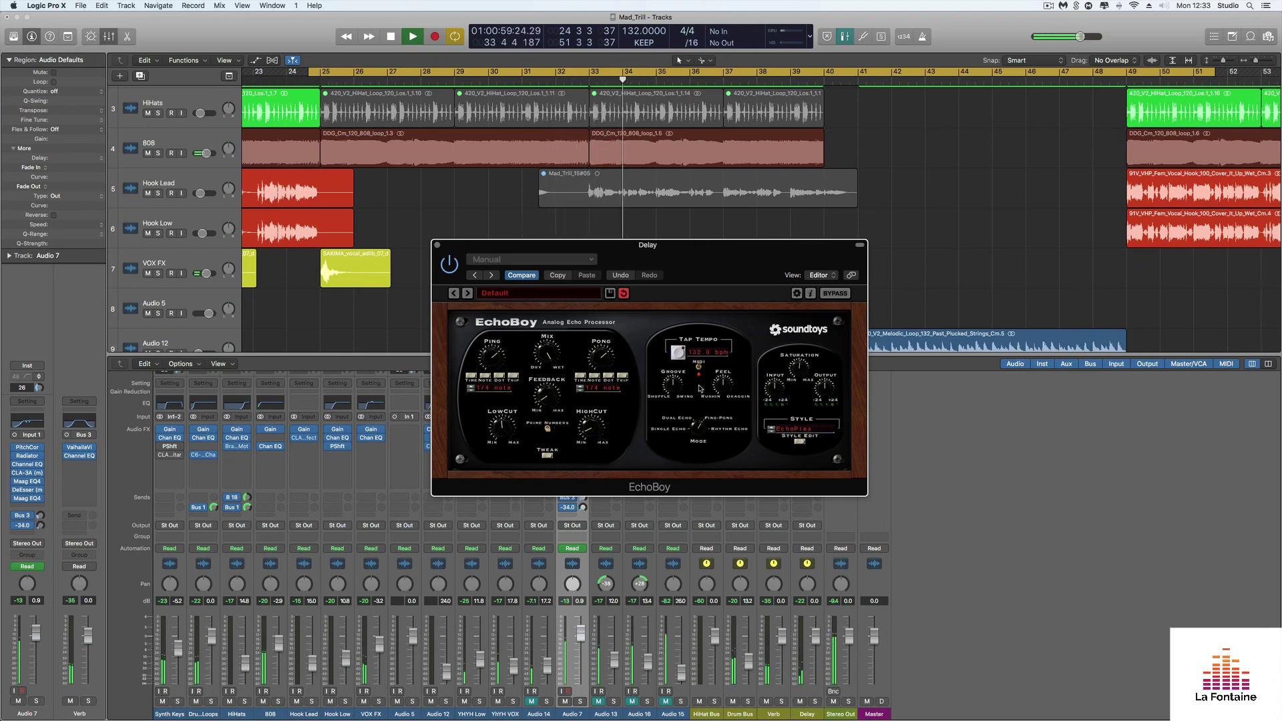
pyautogui.press('space')
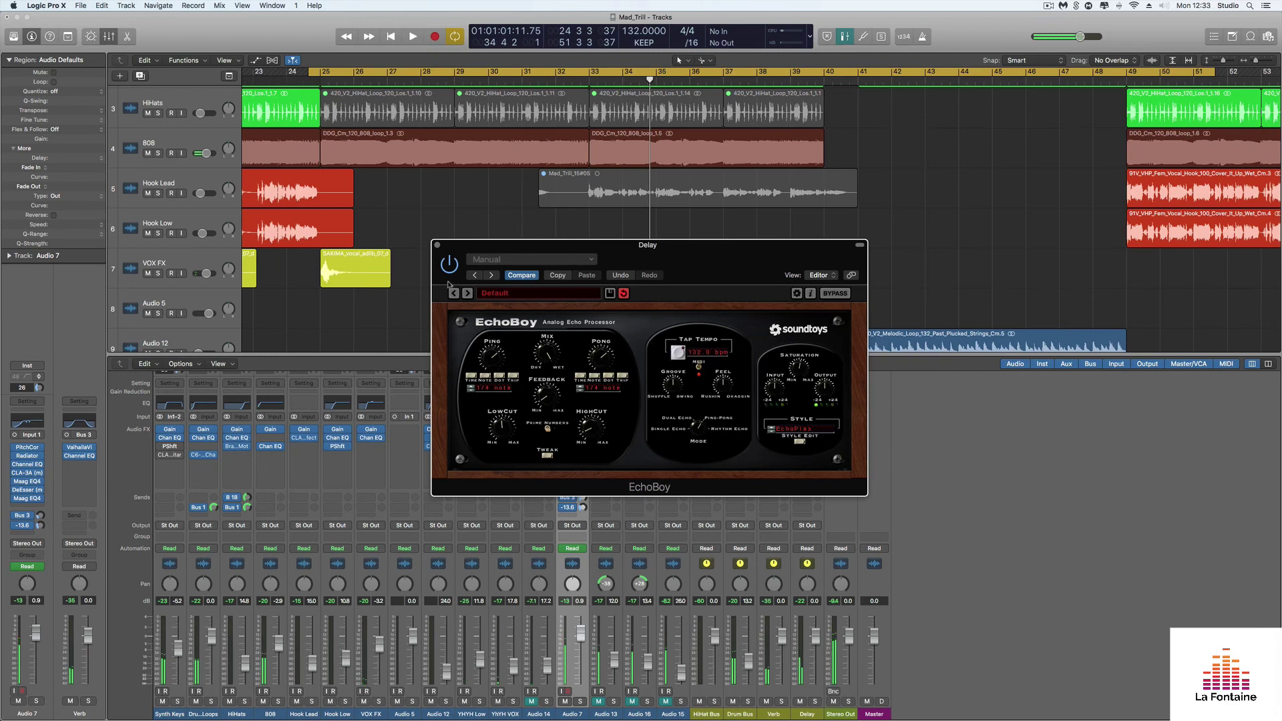
pyautogui.click(437, 245)
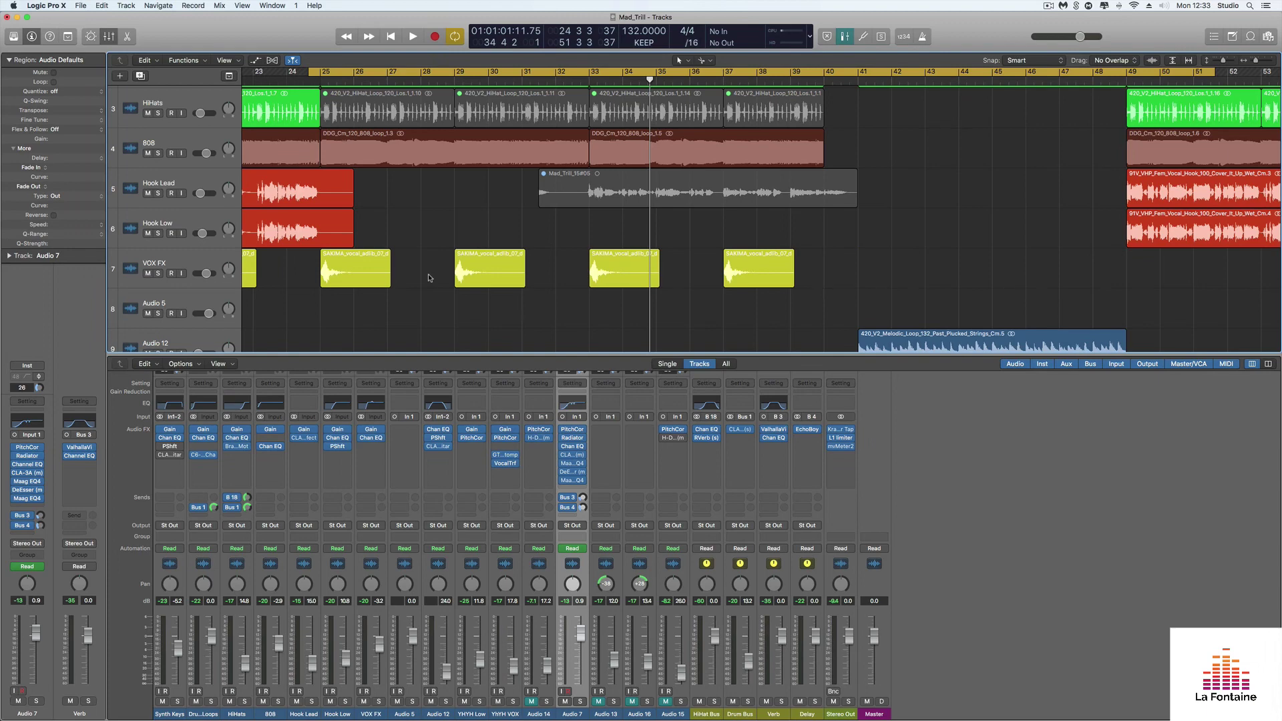
# - Play the track with the full vocal chain and find and select the Mad_Trill_7#05 region on Audio 7
pyautogui.press('space')
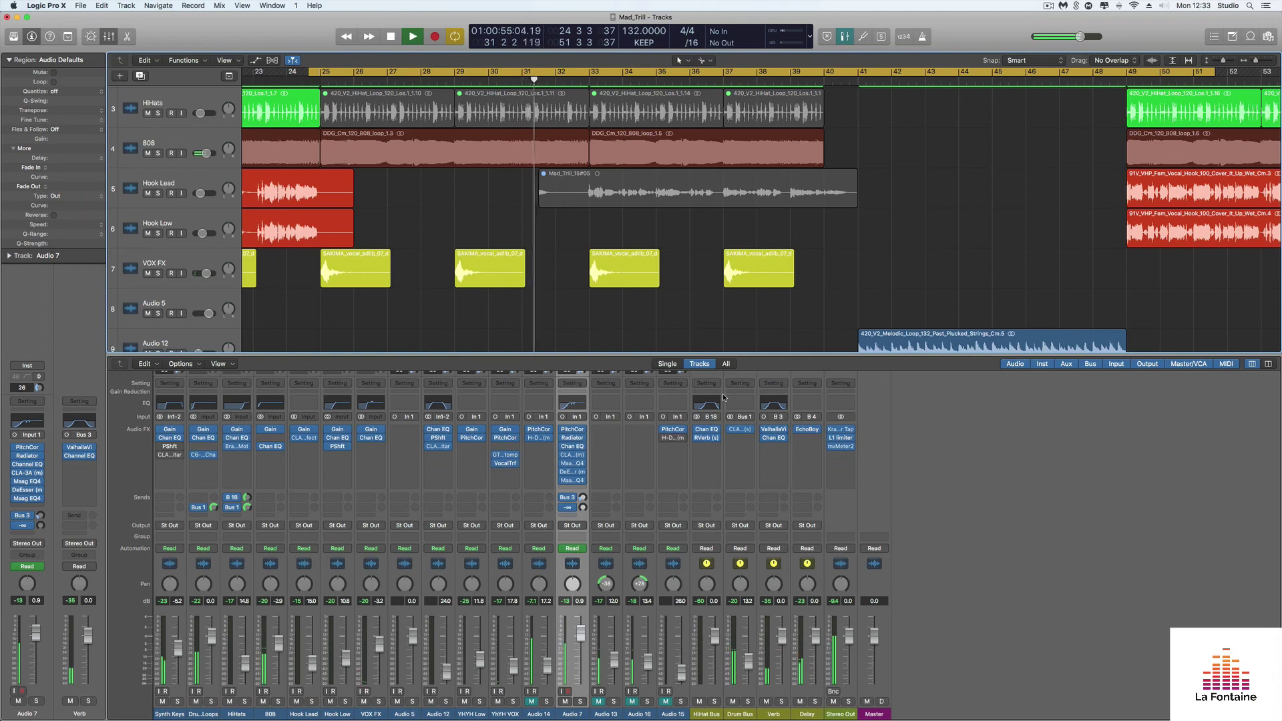
pyautogui.scroll(-3, 731, 297)
pyautogui.scroll(-2, 731, 297)
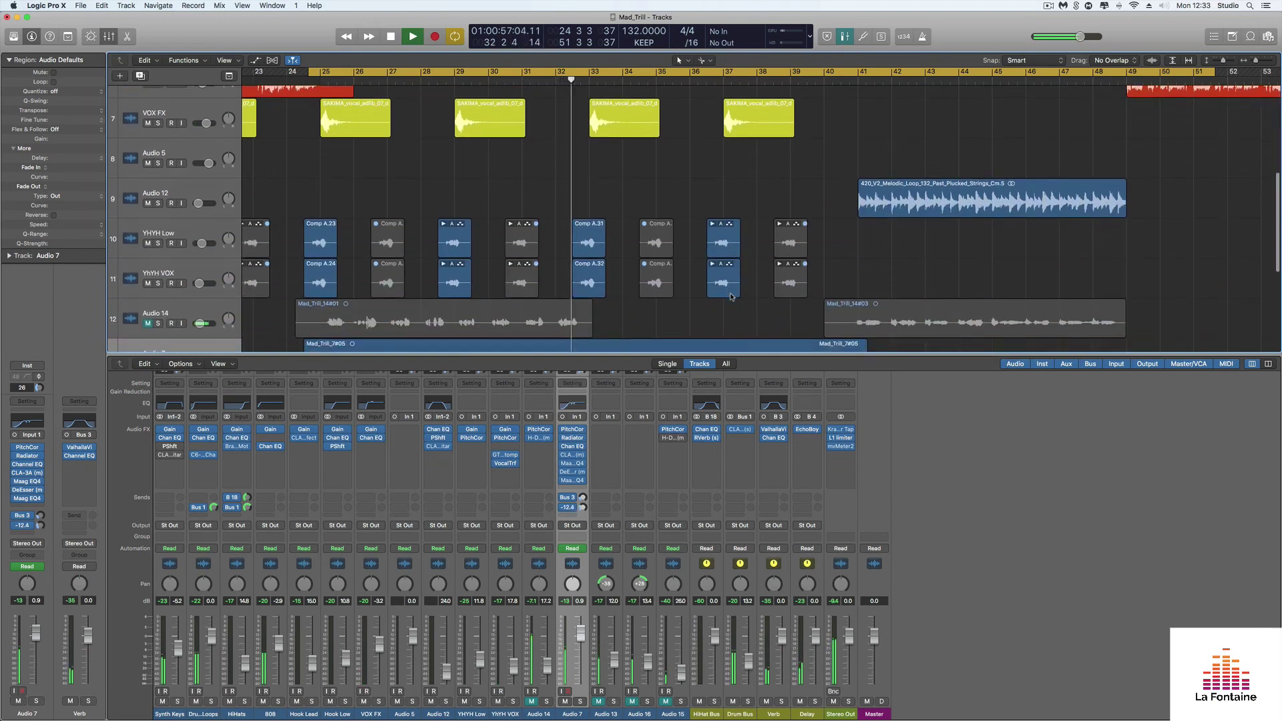
pyautogui.scroll(3, 731, 297)
pyautogui.scroll(-5, 731, 297)
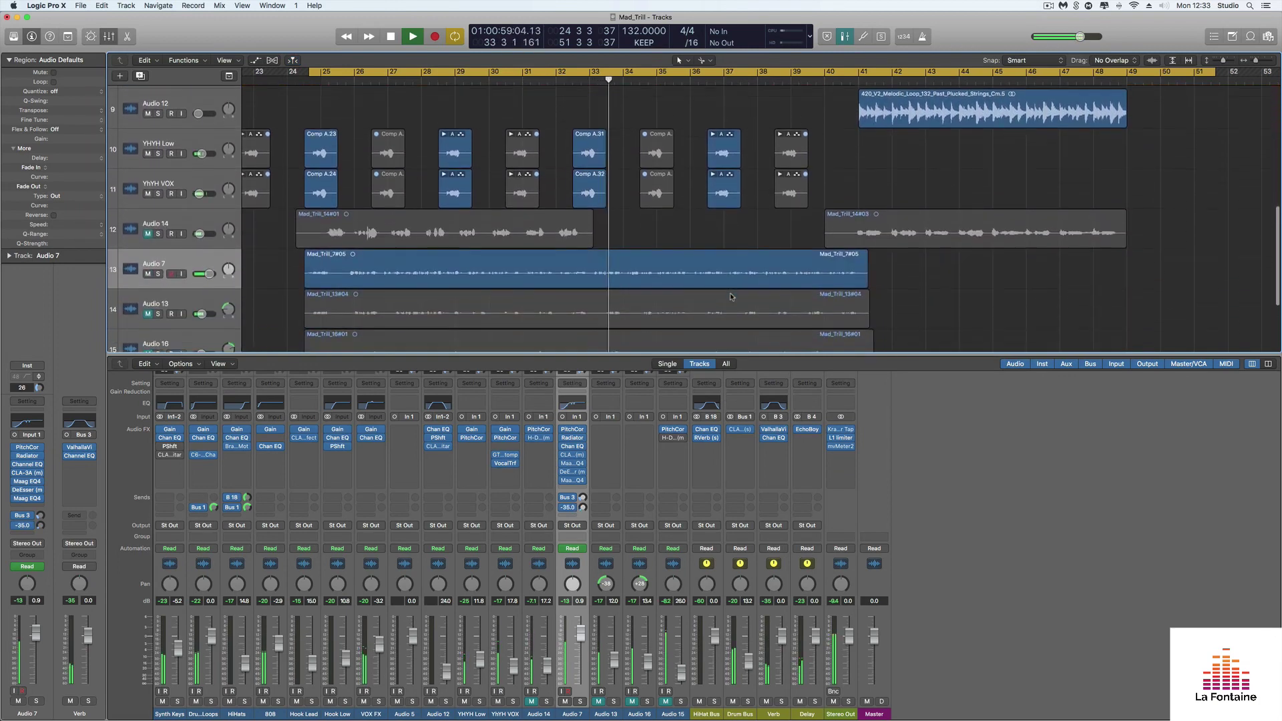
pyautogui.click(515, 270)
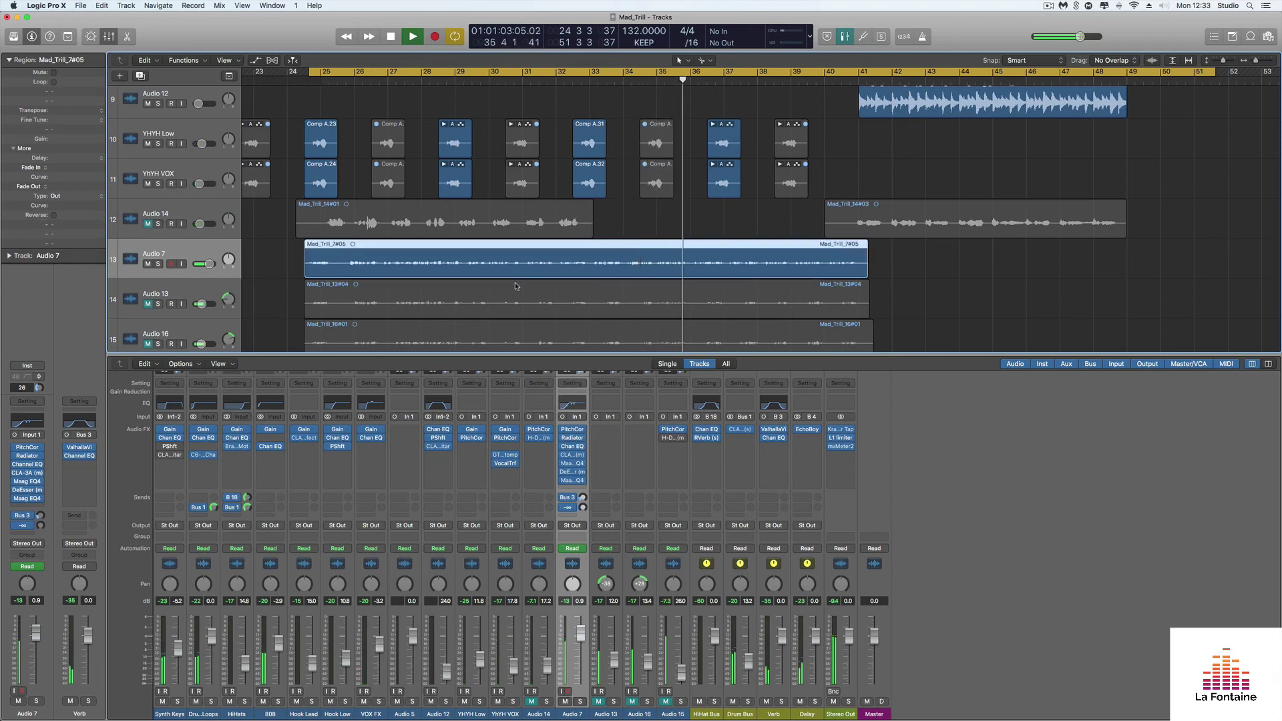
pyautogui.scroll(-1, 583, 278)
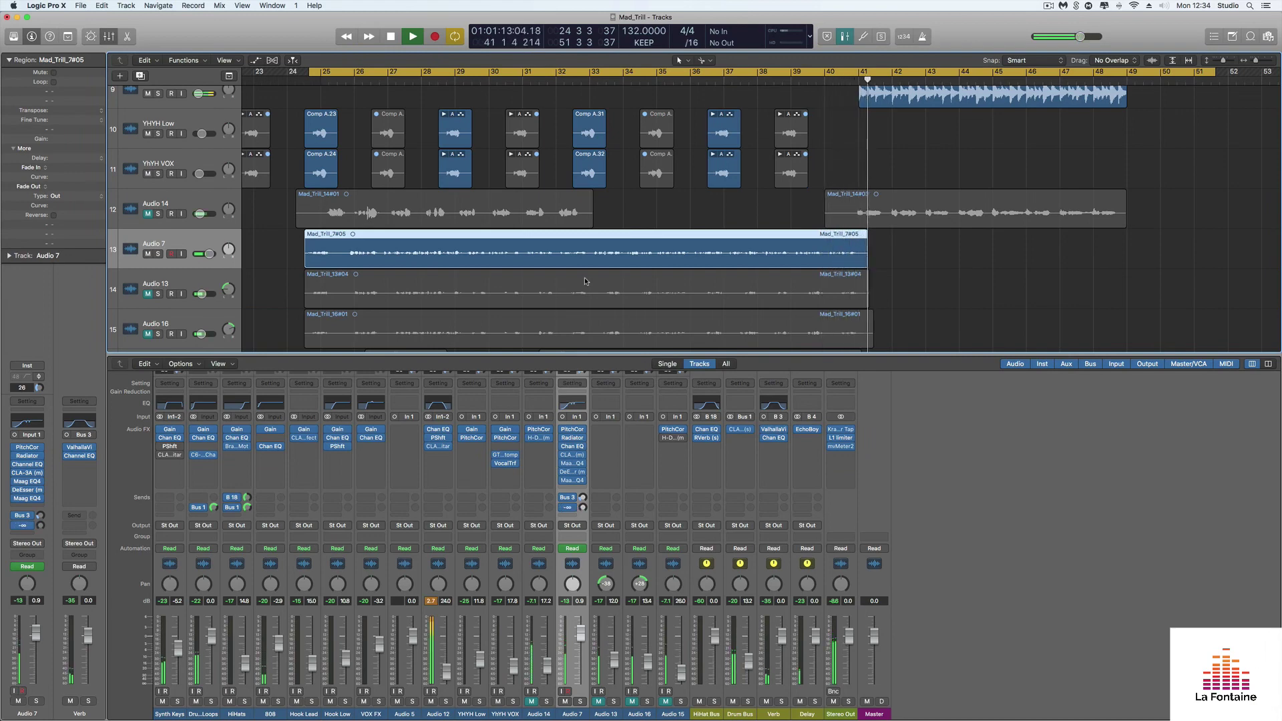
pyautogui.press('space')
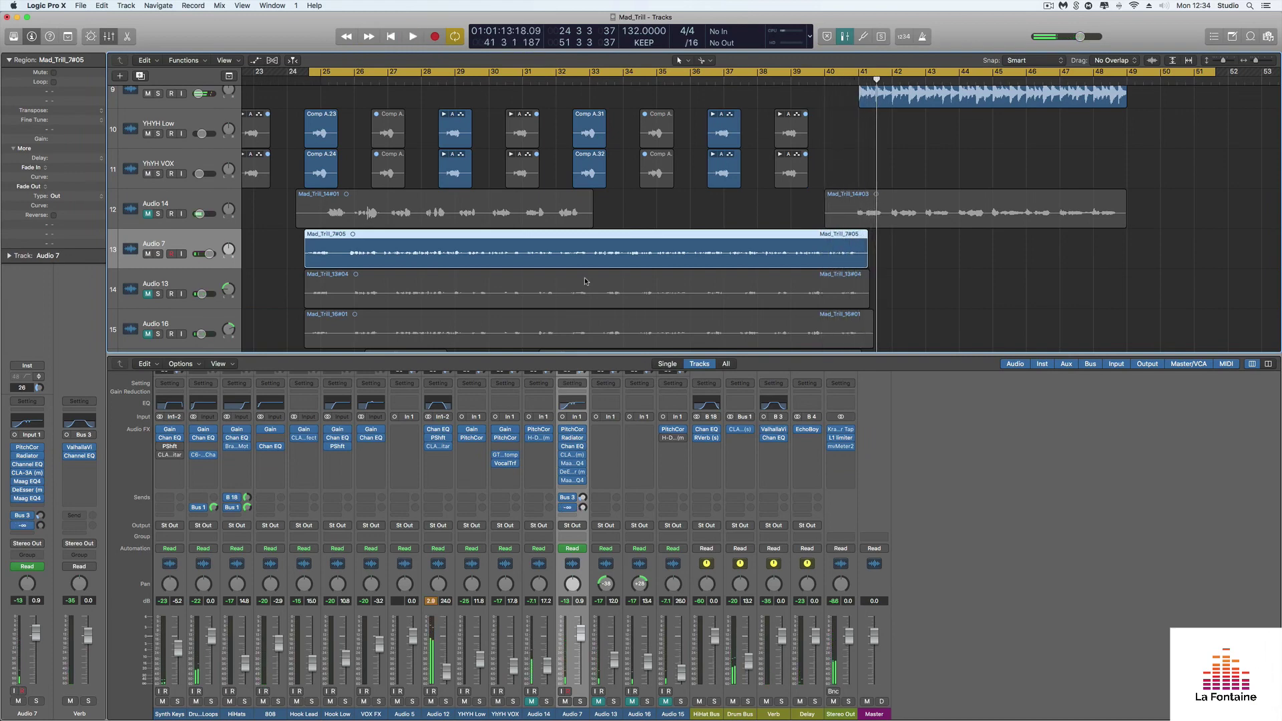